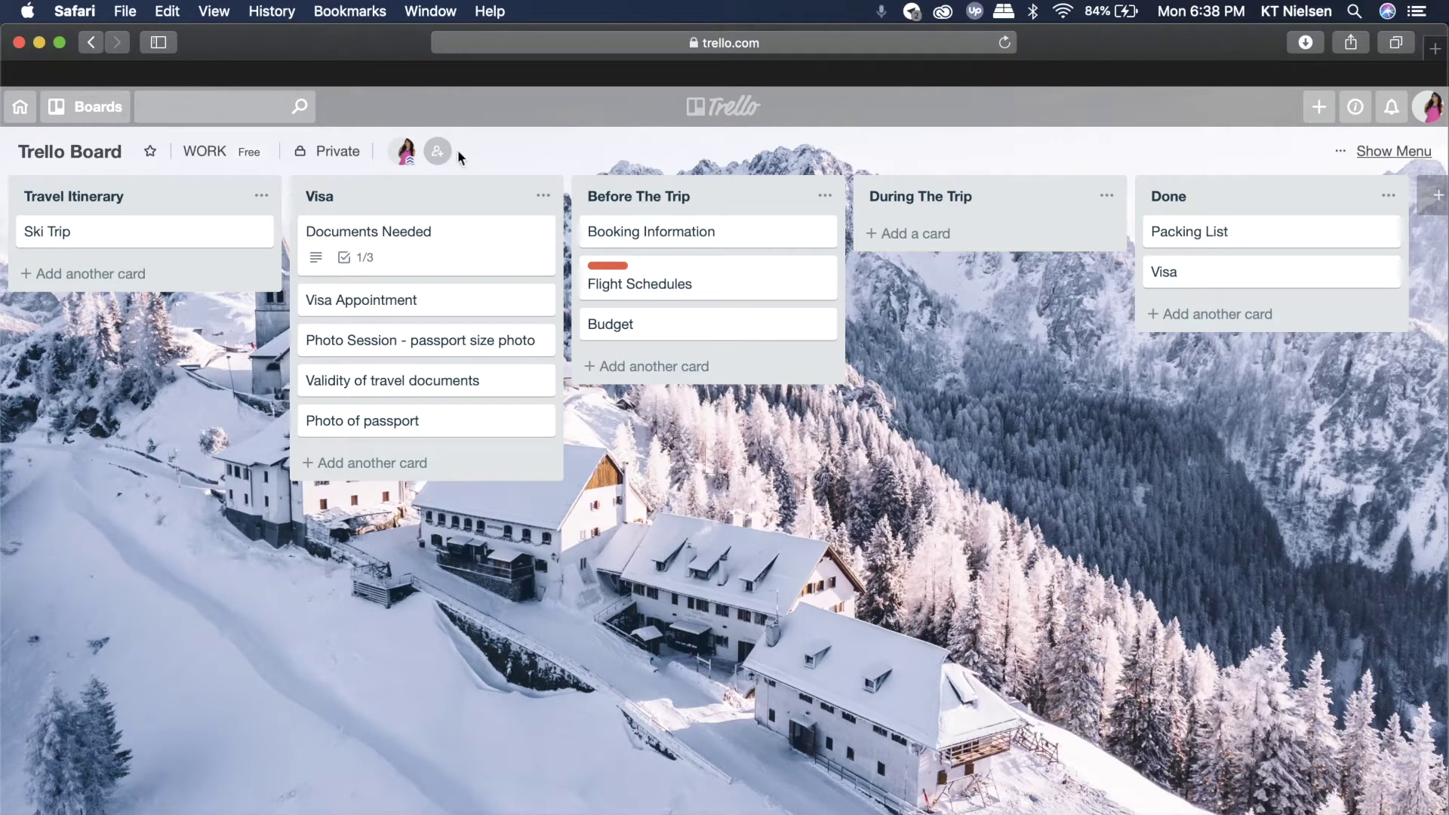
- Invite a second member to the travel board by their e-mail address and send the invitation
{"action": "left_click", "coordinate": [438, 154]}
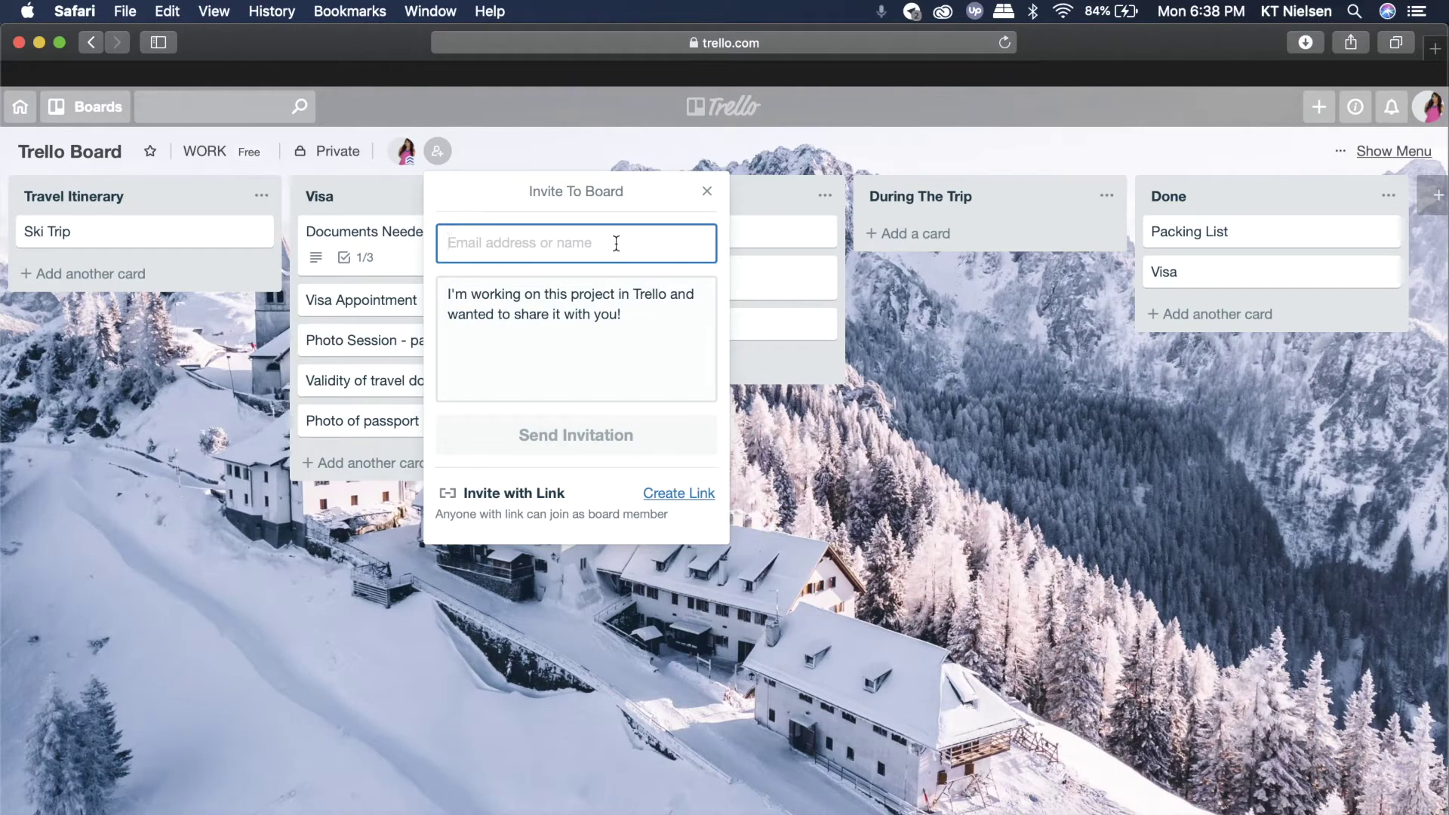
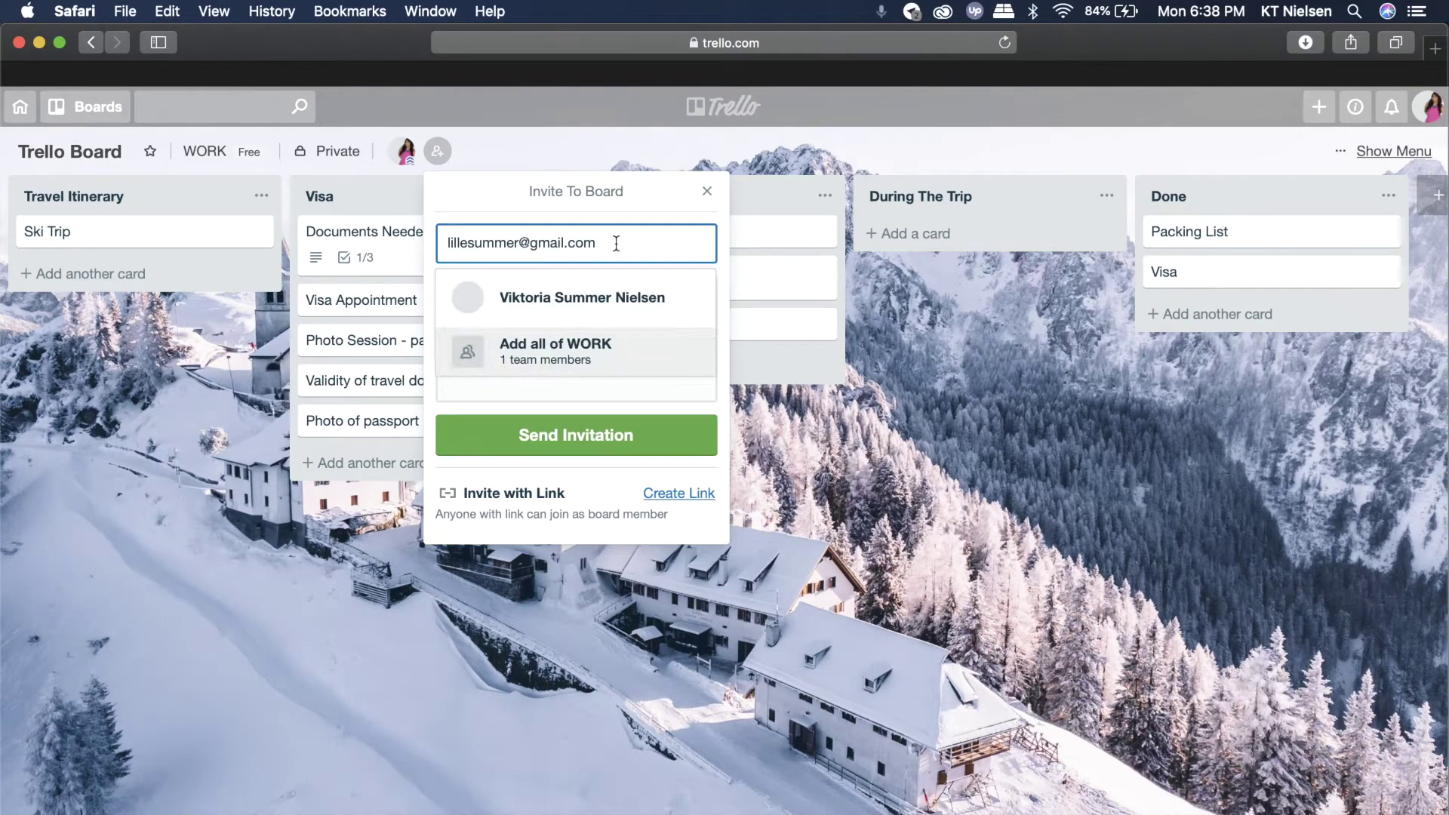
{"action": "left_click", "coordinate": [597, 300]}
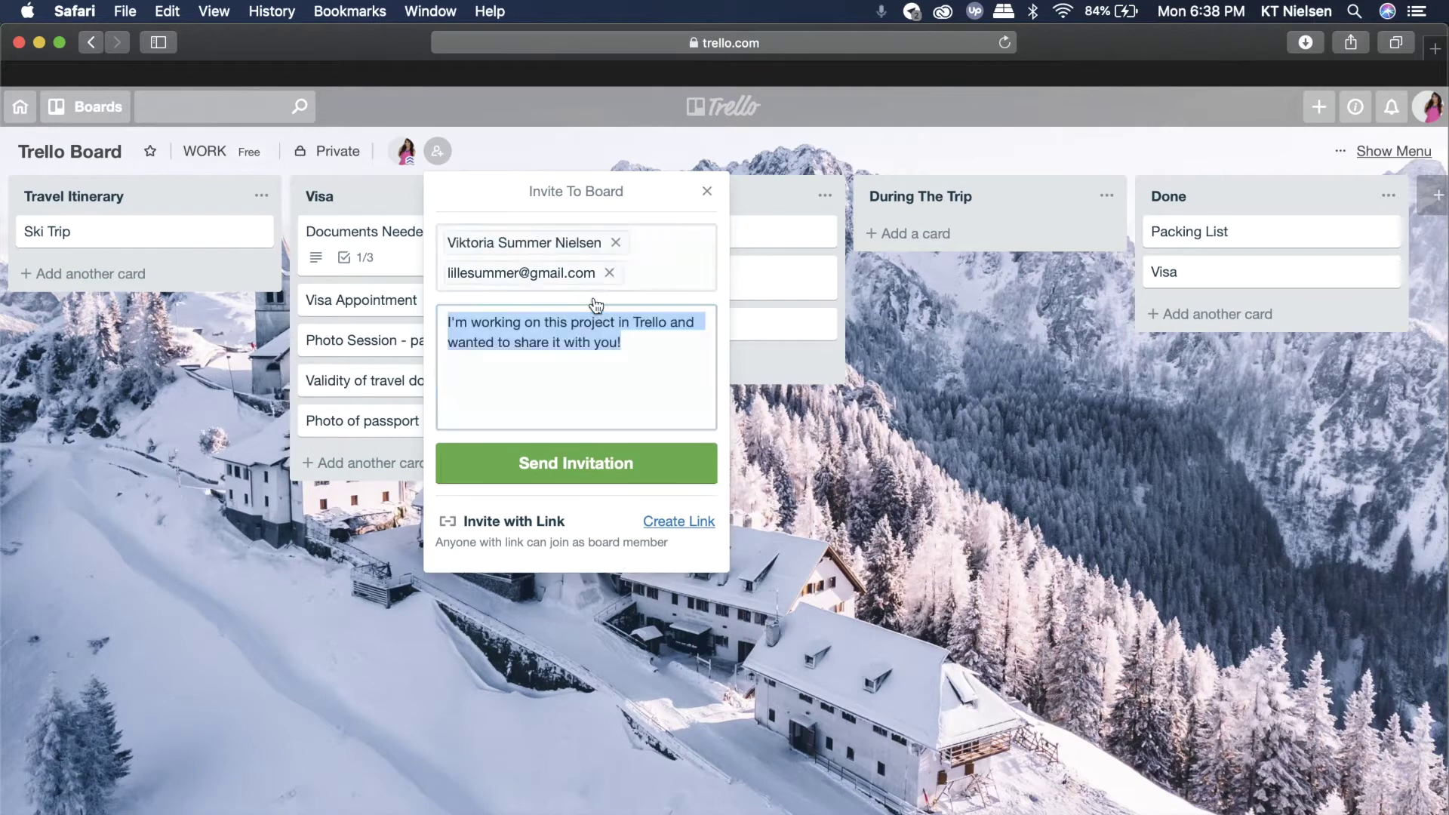
{"action": "left_click", "coordinate": [588, 467]}
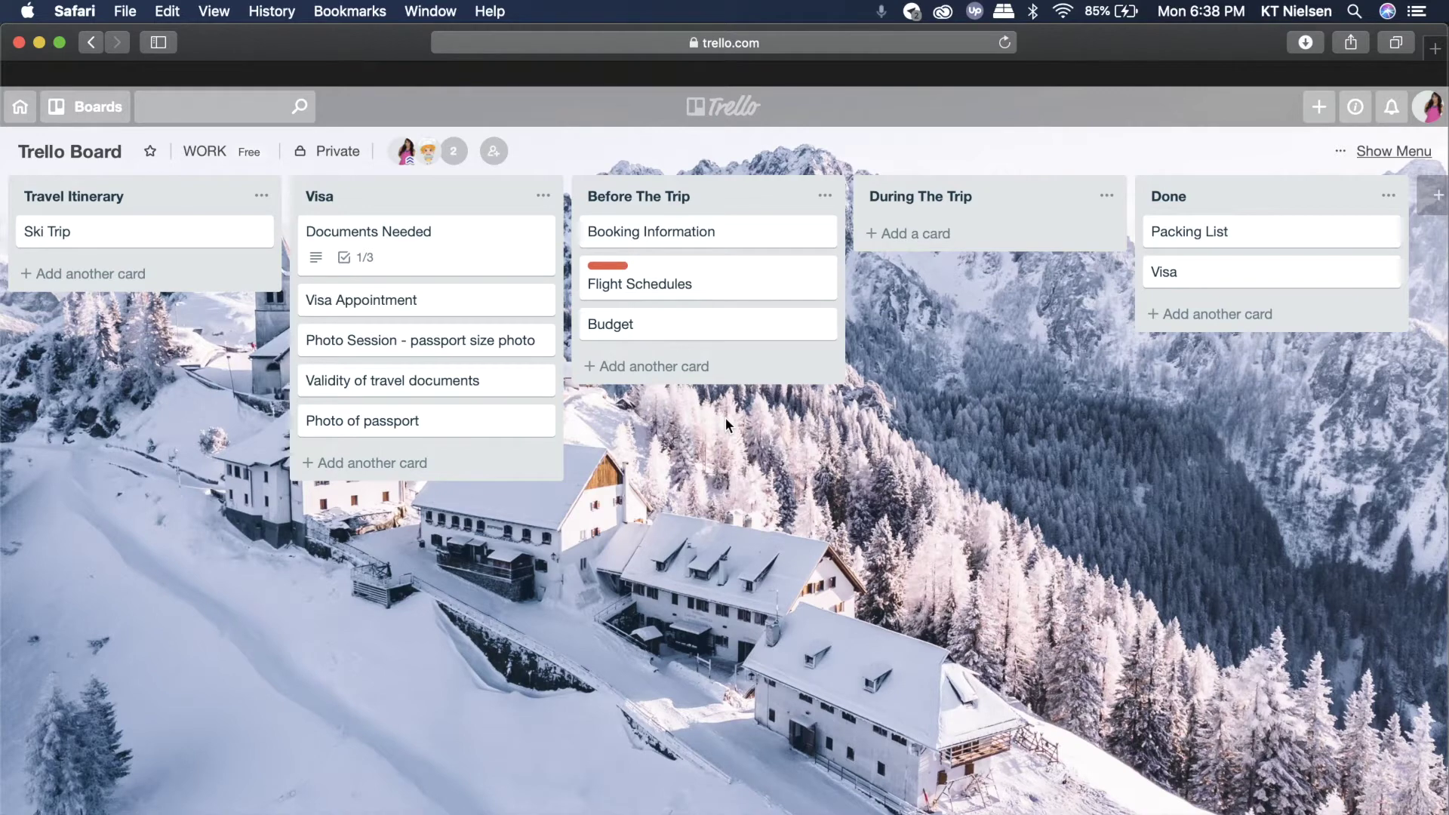
{"action": "left_click", "coordinate": [494, 152]}
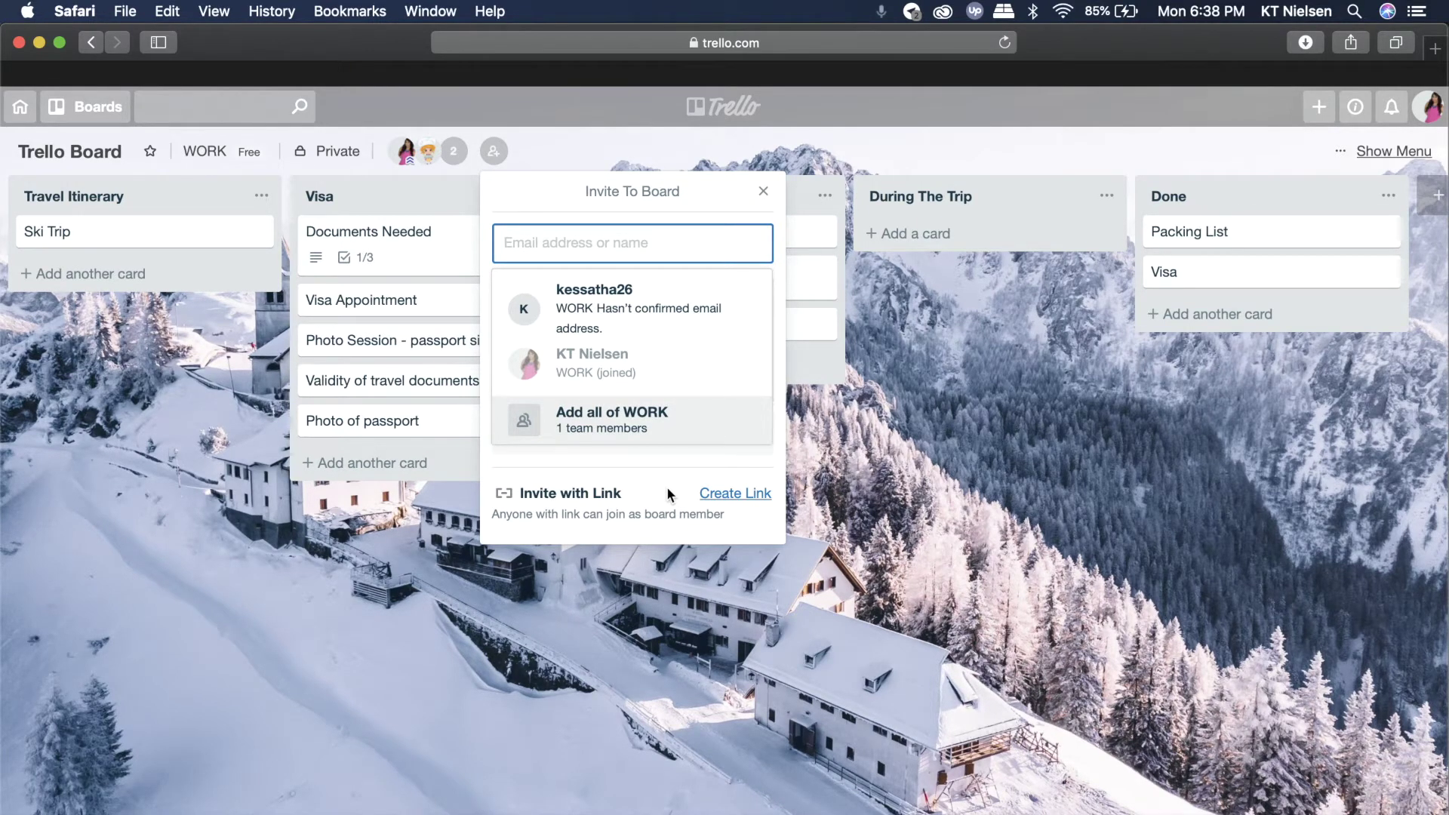
- Create a shareable invite link for the board, then close the invite form
{"action": "left_click", "coordinate": [734, 493]}
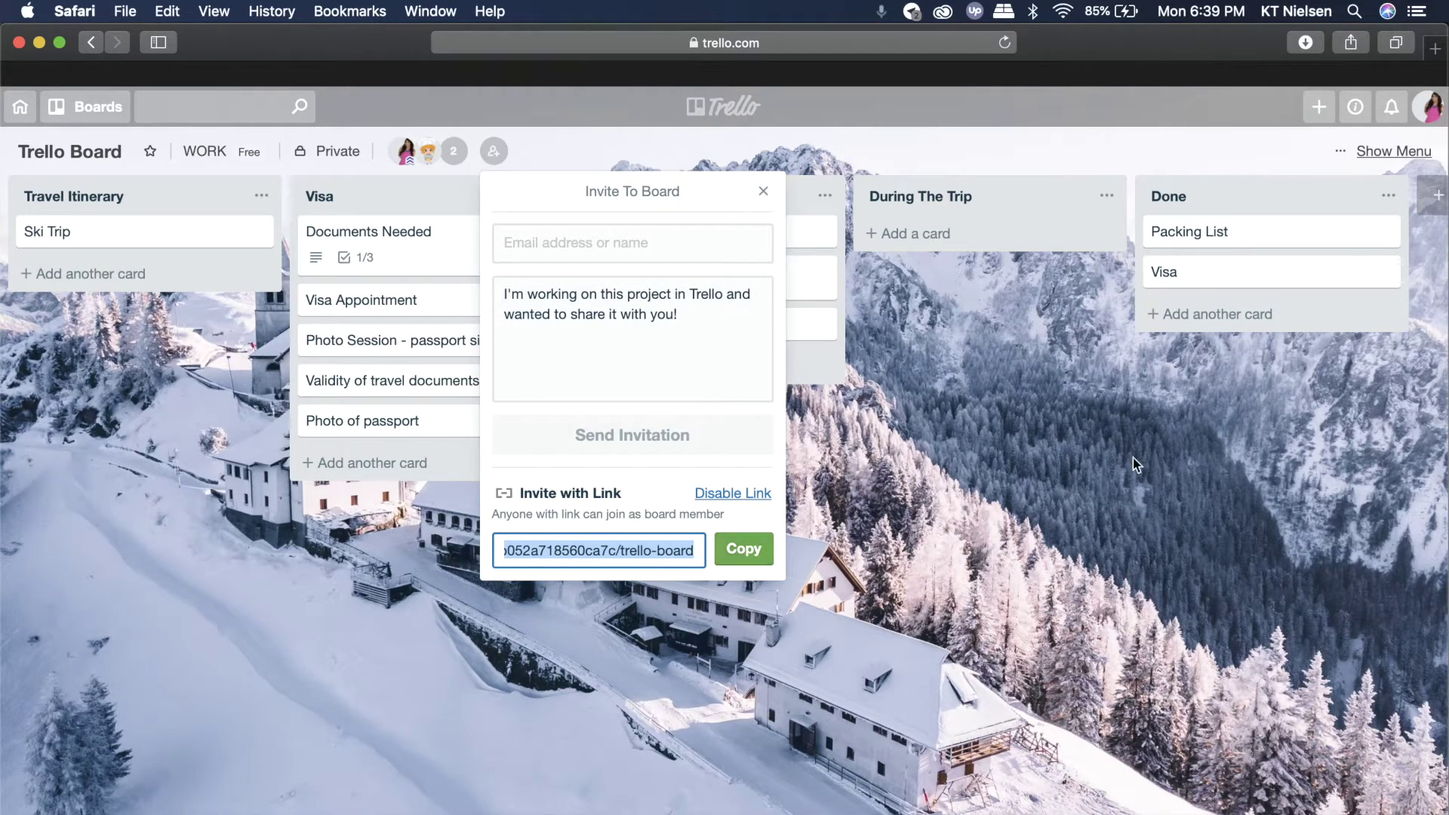
{"action": "left_click", "coordinate": [1049, 441]}
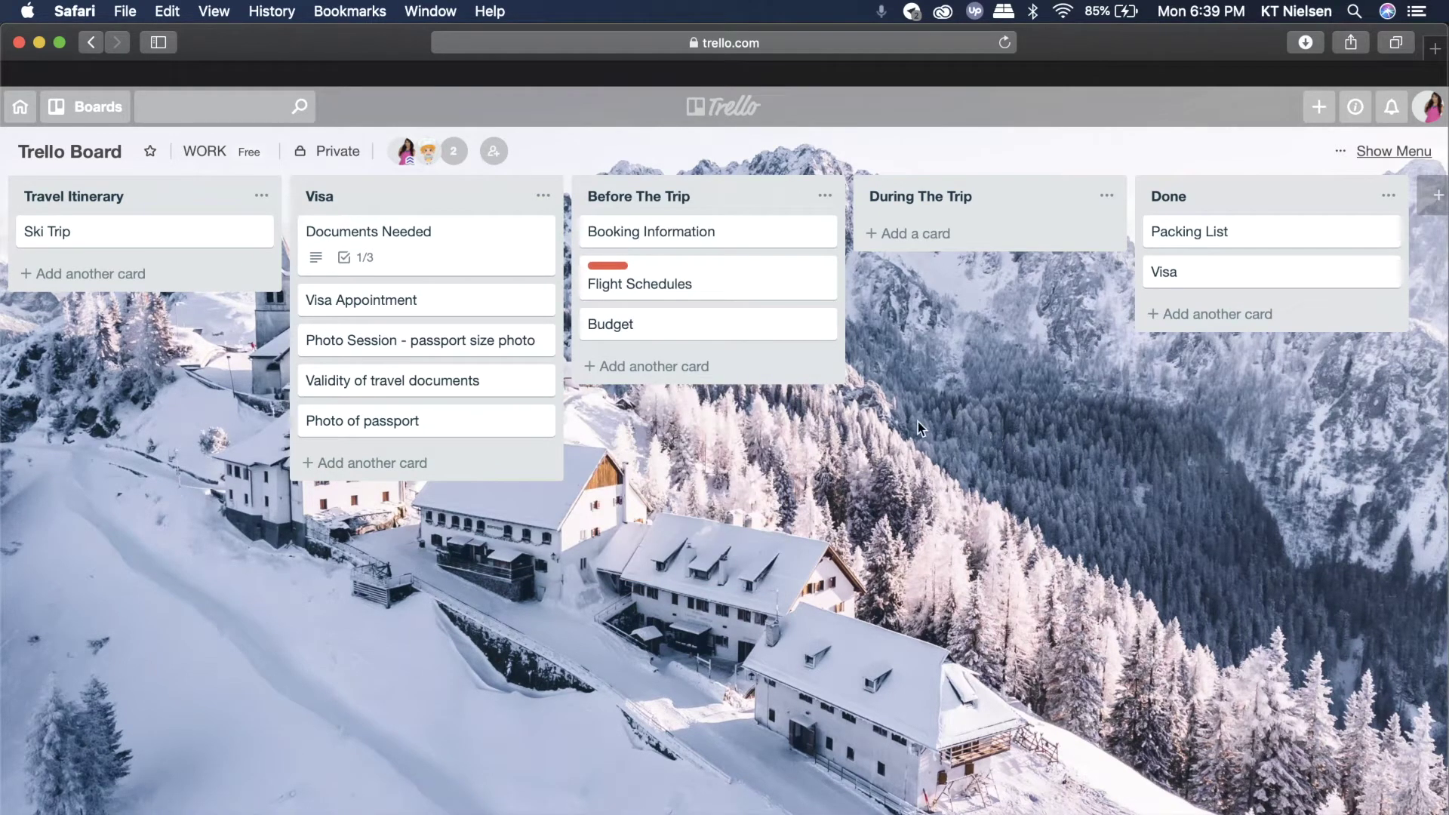
- Try pink, blue and green solid colours, settling on a pink board background
{"action": "left_click", "coordinate": [1395, 152]}
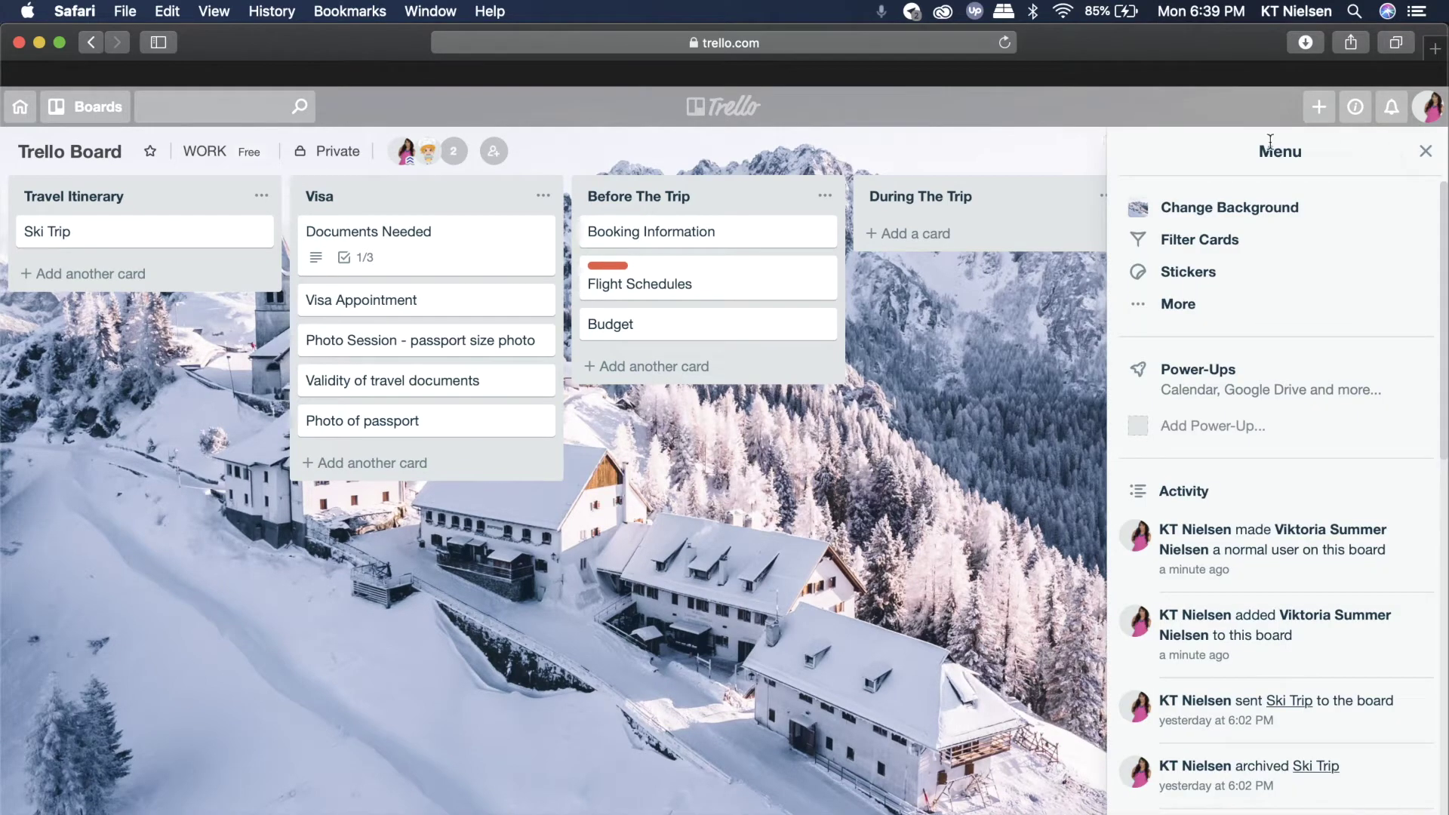
{"action": "left_click", "coordinate": [1303, 214]}
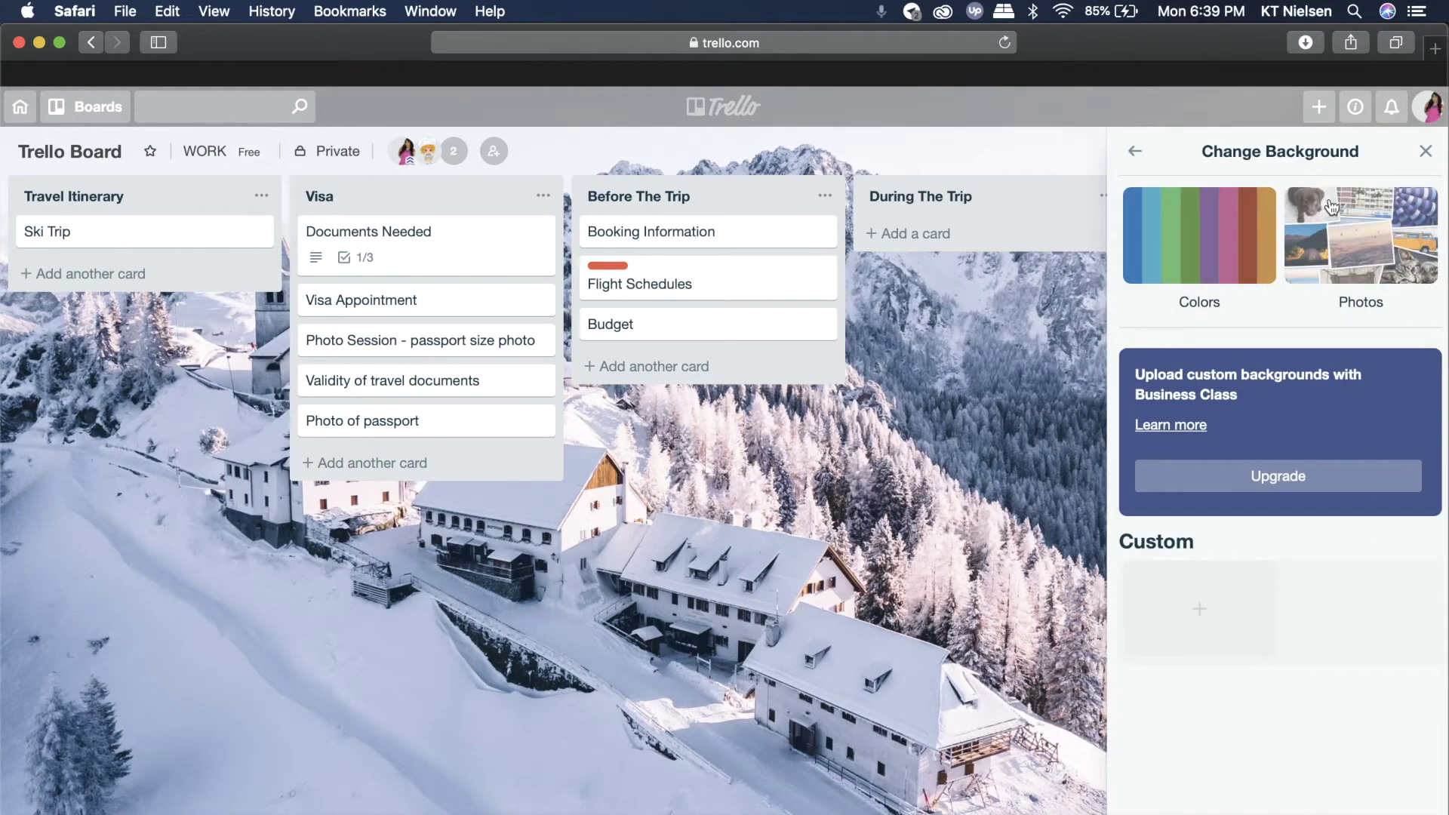
{"action": "left_click", "coordinate": [1164, 236]}
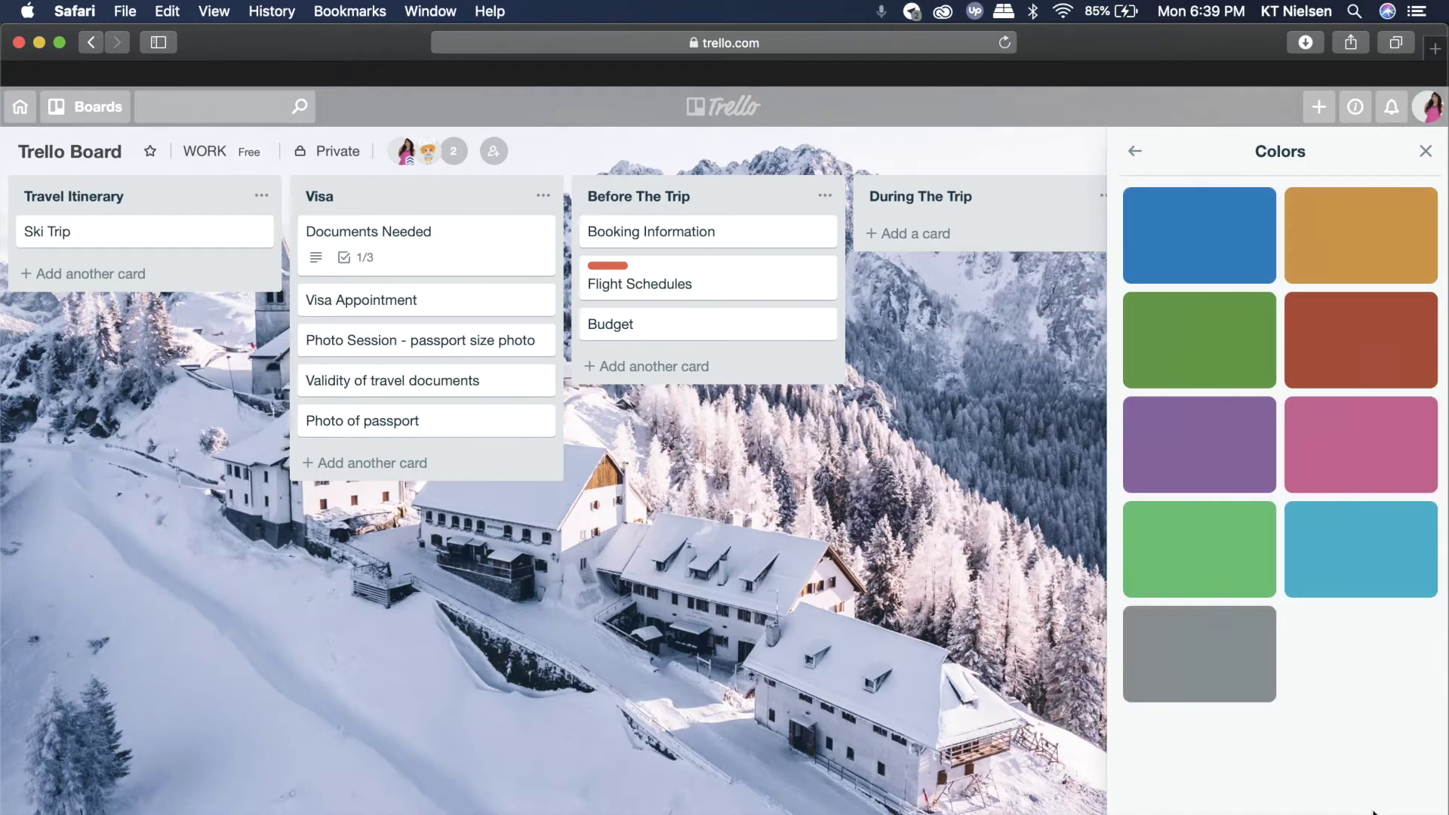
{"action": "left_click", "coordinate": [1359, 462]}
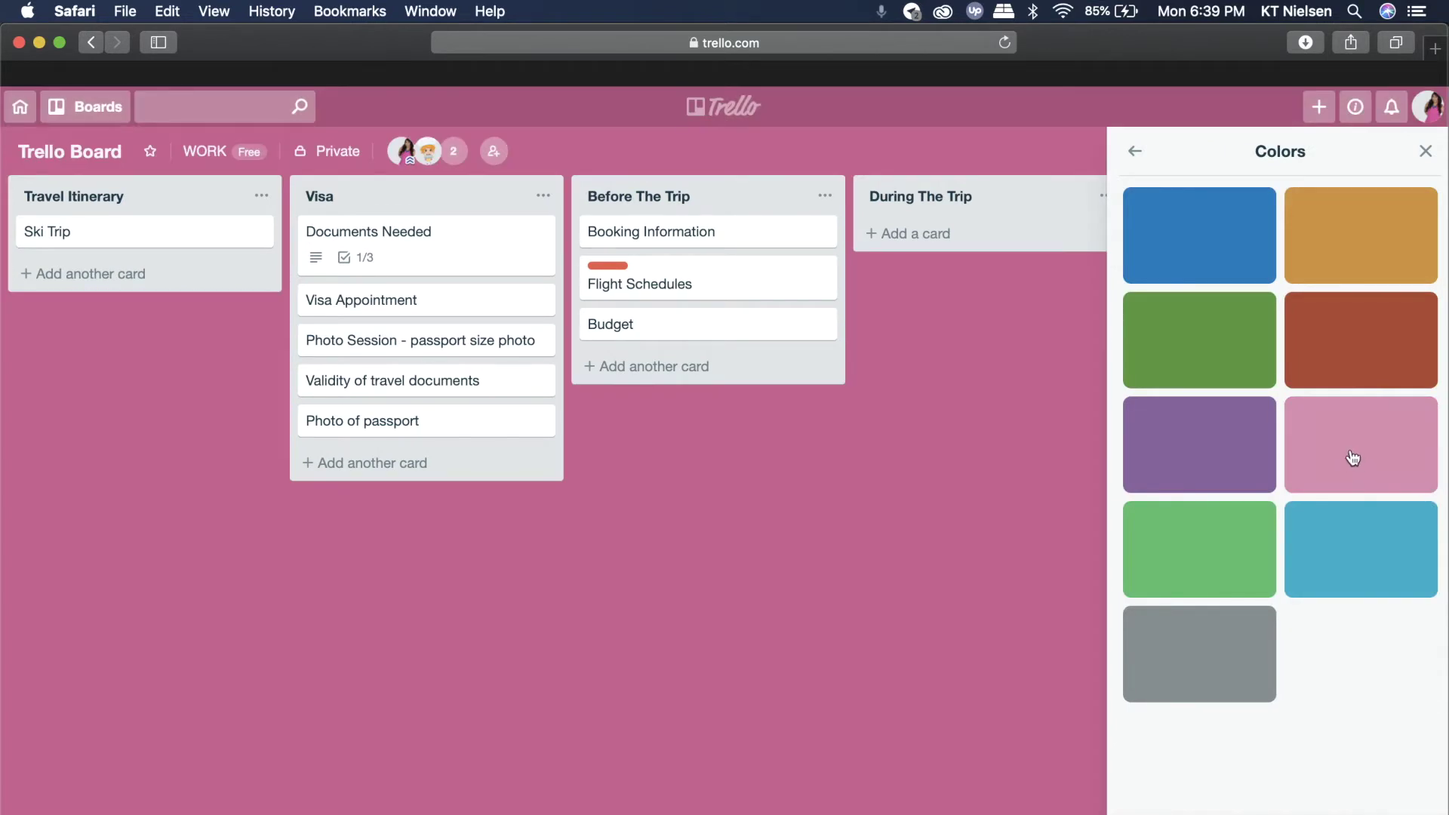
{"action": "left_click", "coordinate": [1178, 274]}
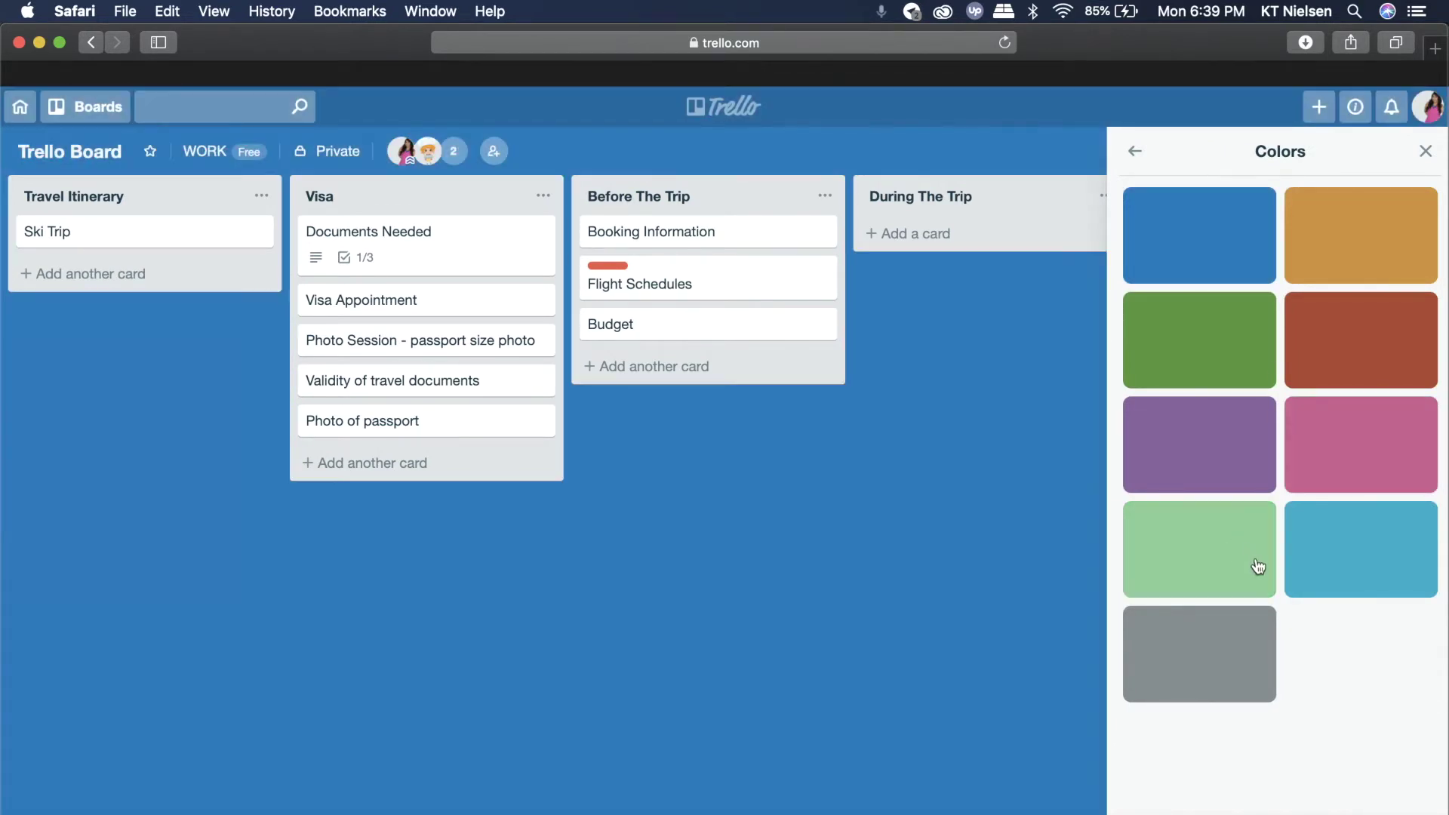
{"action": "left_click", "coordinate": [1232, 573]}
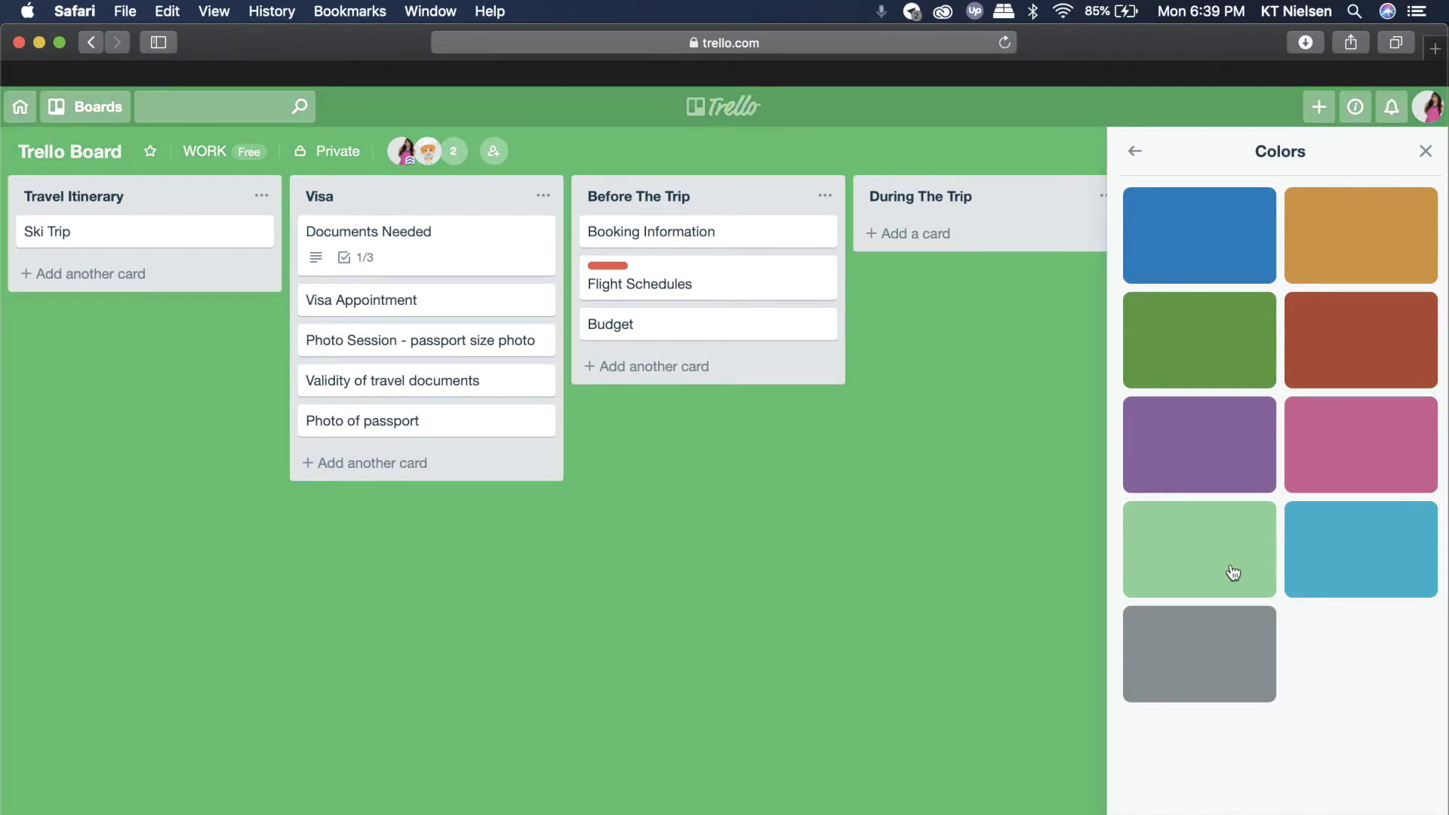
{"action": "left_click", "coordinate": [1364, 468]}
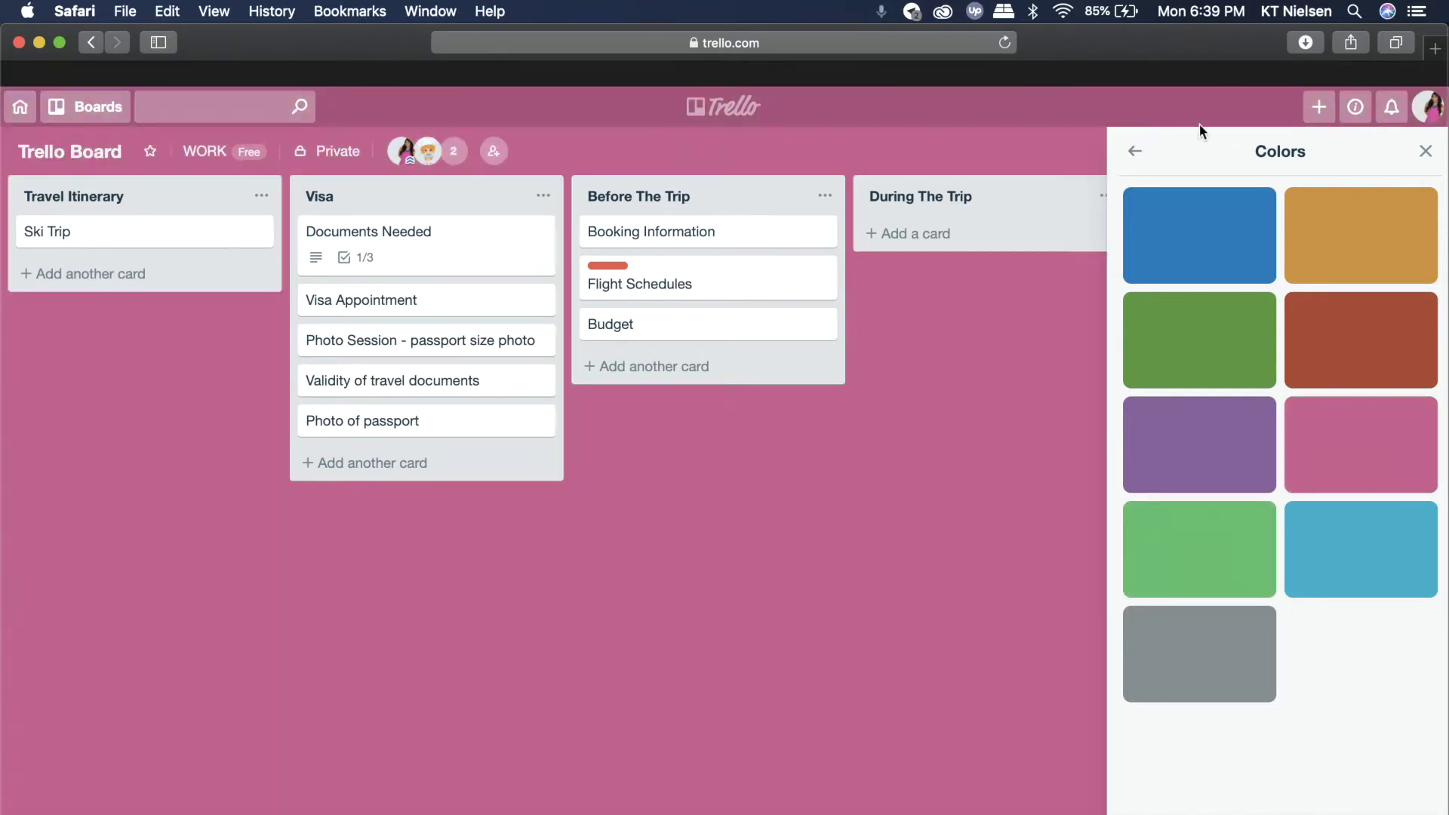
{"action": "left_click", "coordinate": [1135, 151]}
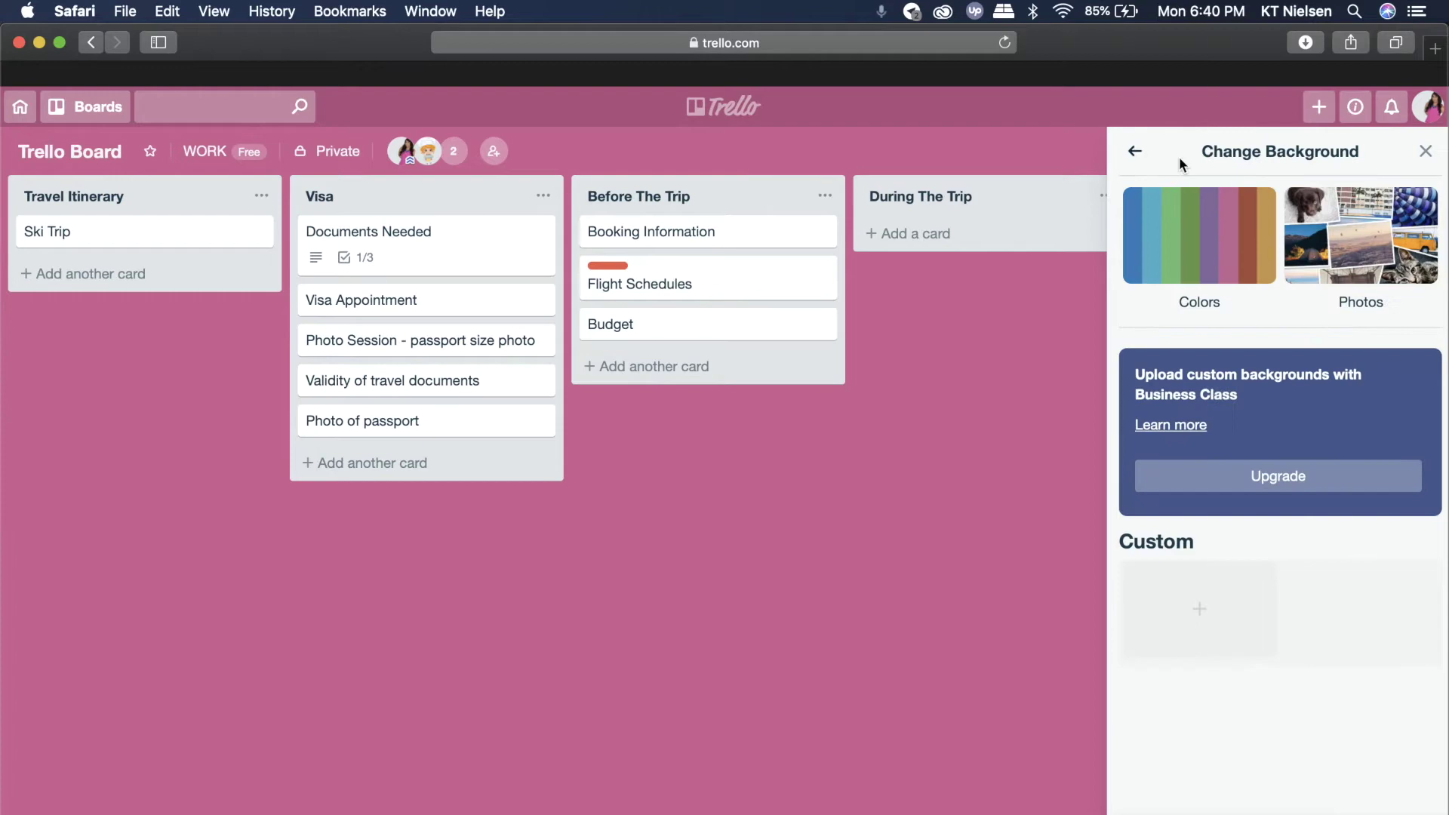
- Search background photos for 'beach' and try the sandbar and shoreline photos
{"action": "left_click", "coordinate": [1416, 246]}
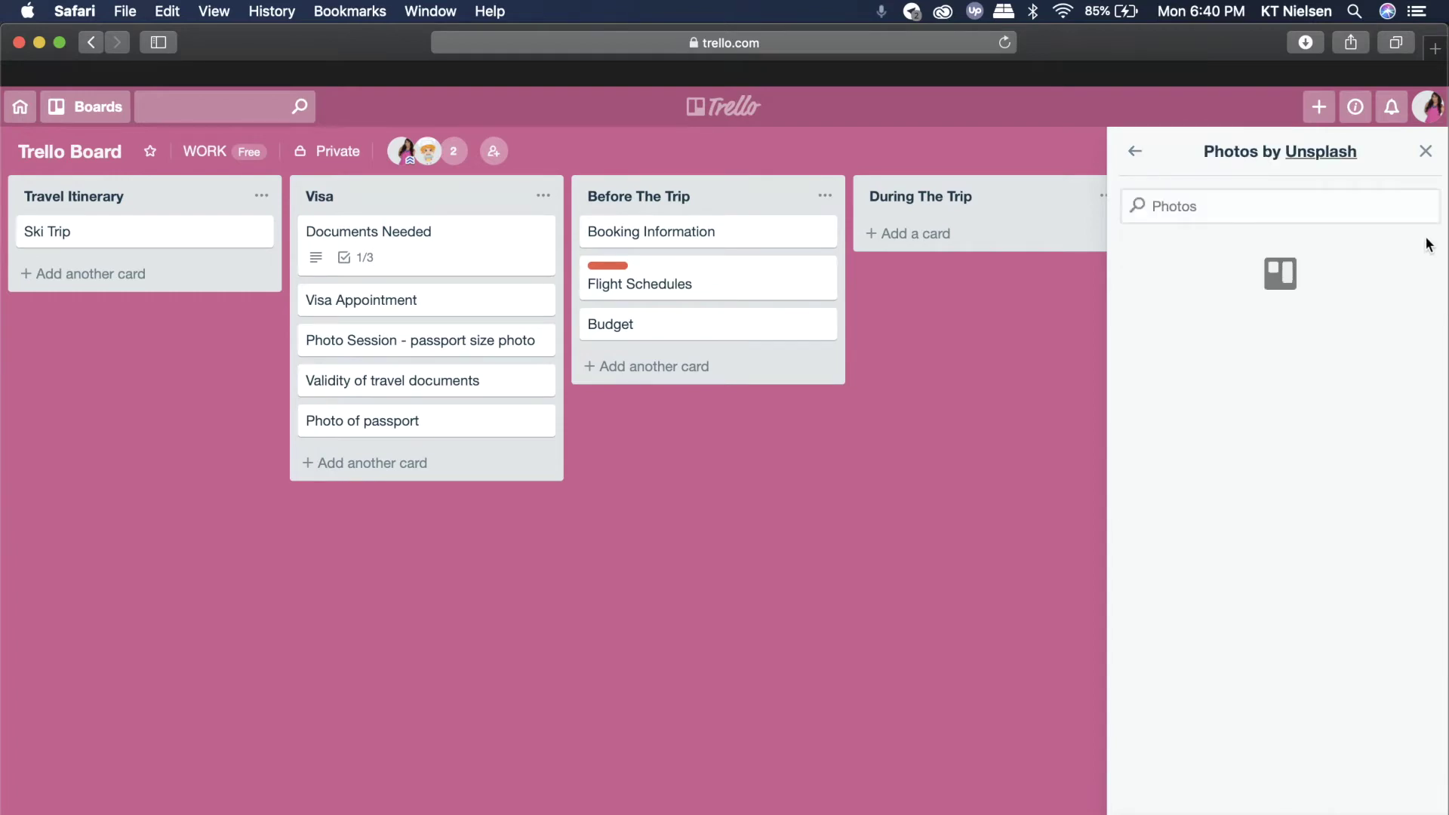
{"action": "scroll", "coordinate": [1326, 544], "scroll_direction": "down", "scroll_amount": 5}
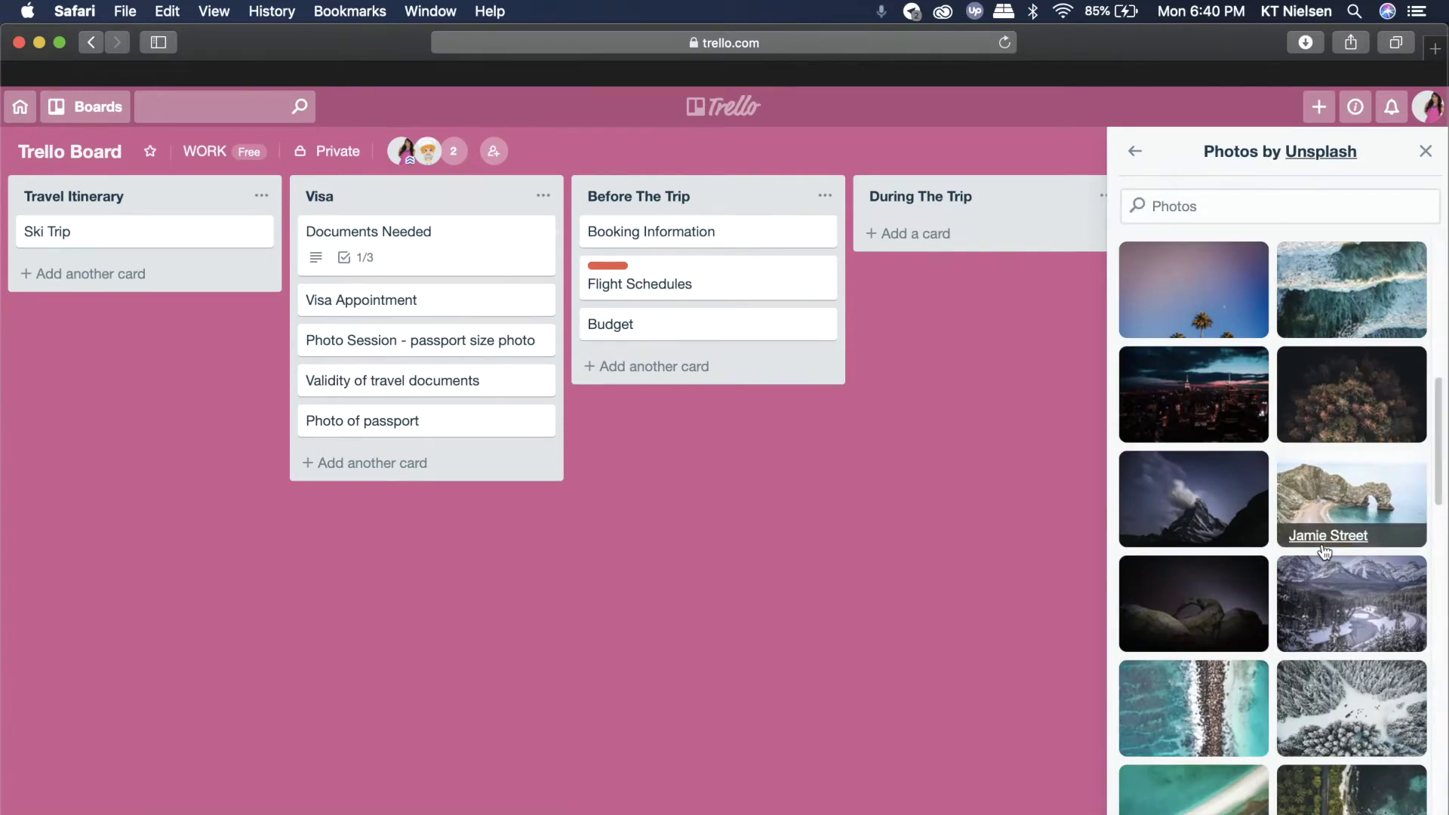
{"action": "scroll", "coordinate": [1325, 551], "scroll_direction": "down", "scroll_amount": 10}
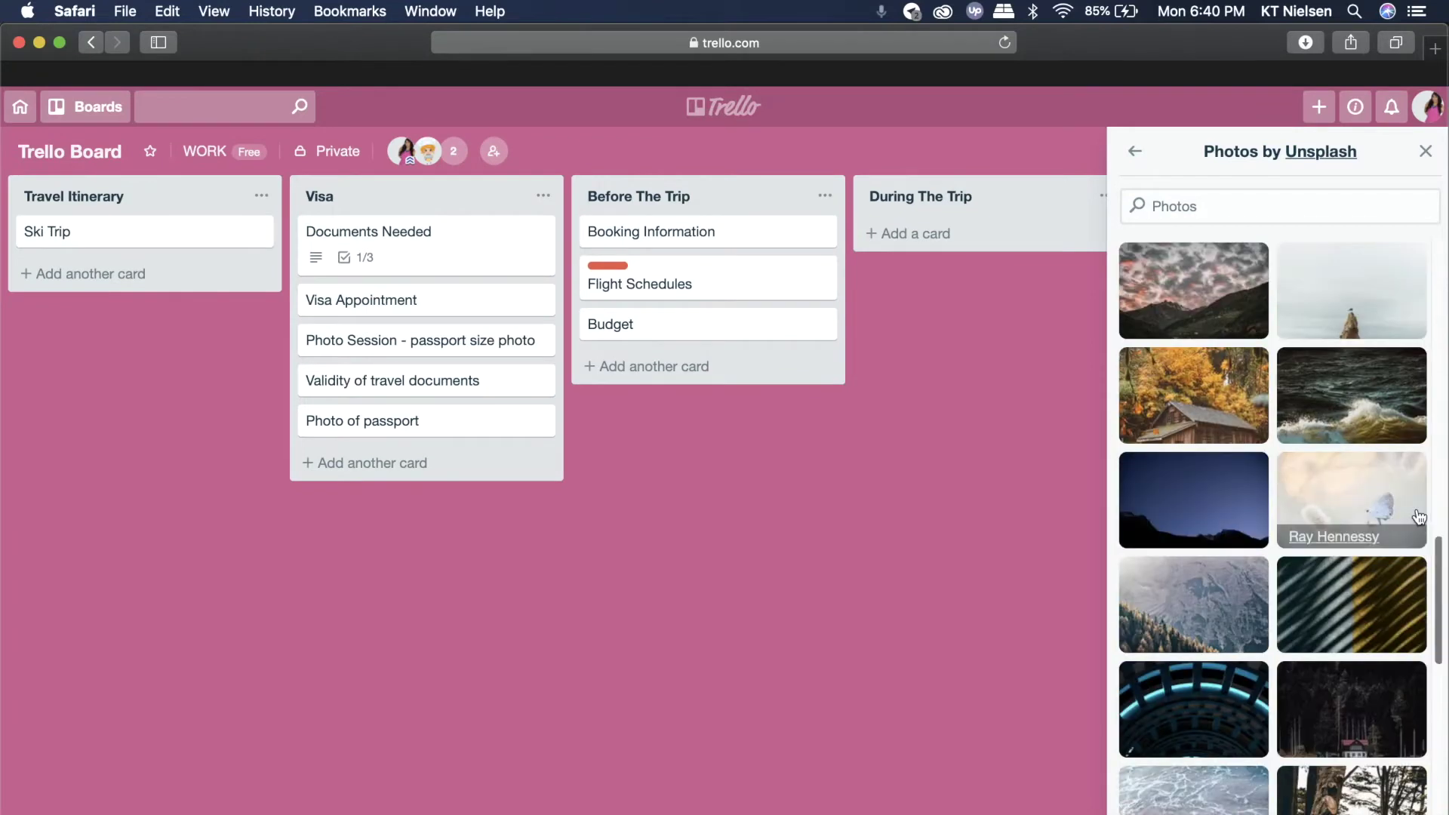
{"action": "scroll", "coordinate": [1359, 378], "scroll_direction": "up", "scroll_amount": 15}
{"action": "left_click", "coordinate": [1208, 213]}
{"action": "type", "text": "bea"}
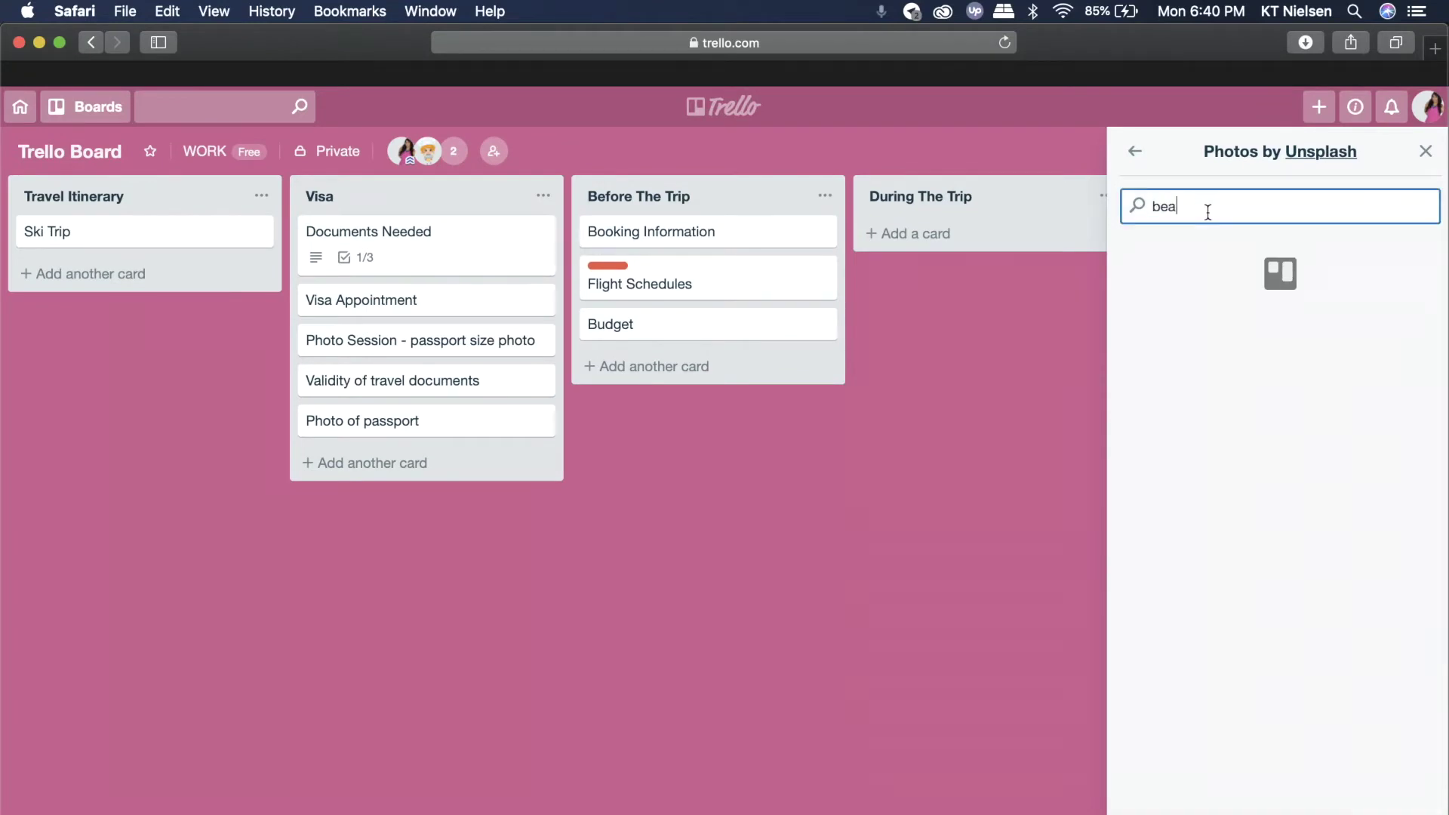
{"action": "type", "text": "ch"}
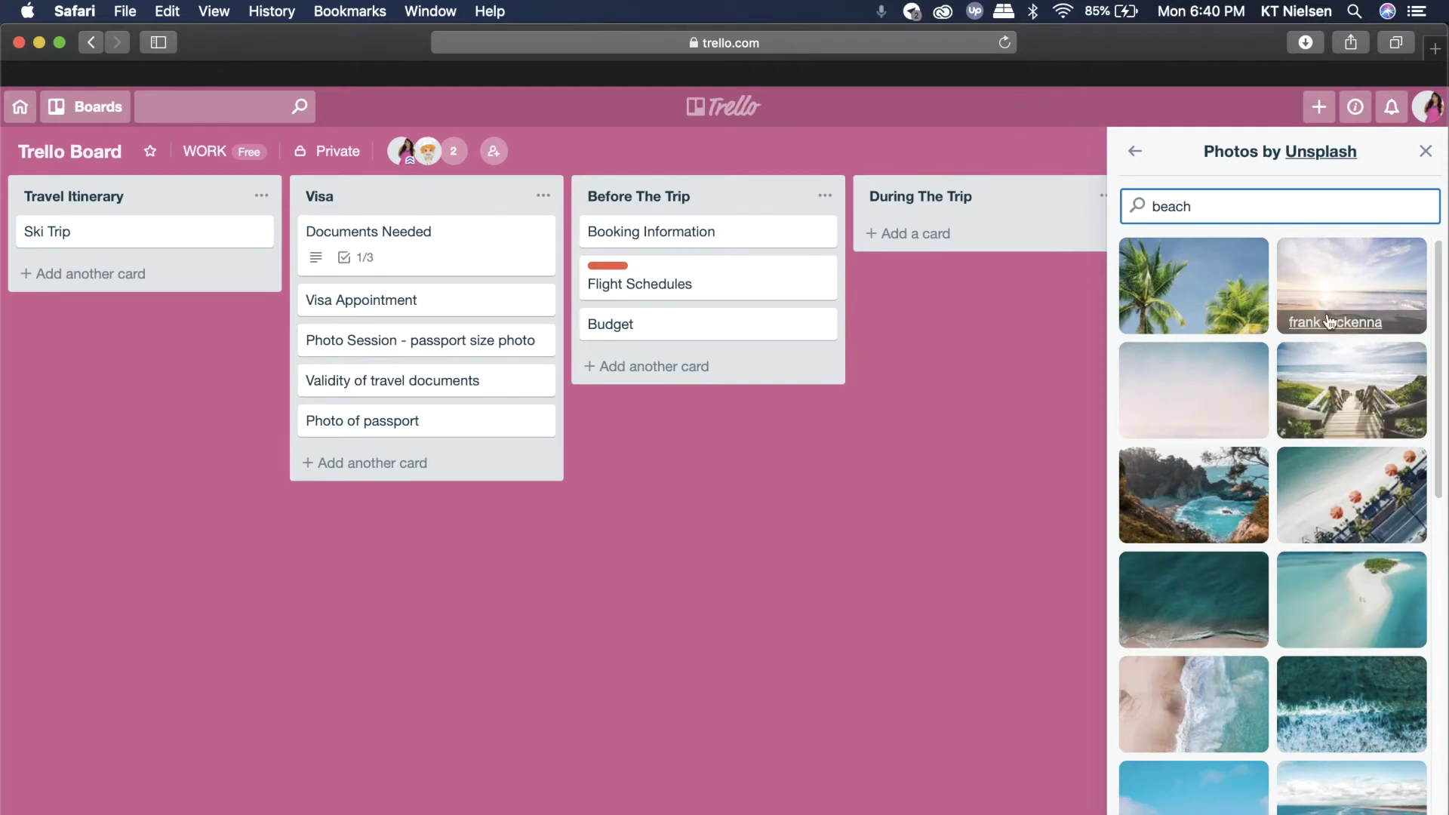
{"action": "scroll", "coordinate": [1330, 323], "scroll_direction": "down", "scroll_amount": 3}
{"action": "left_click", "coordinate": [1396, 432]}
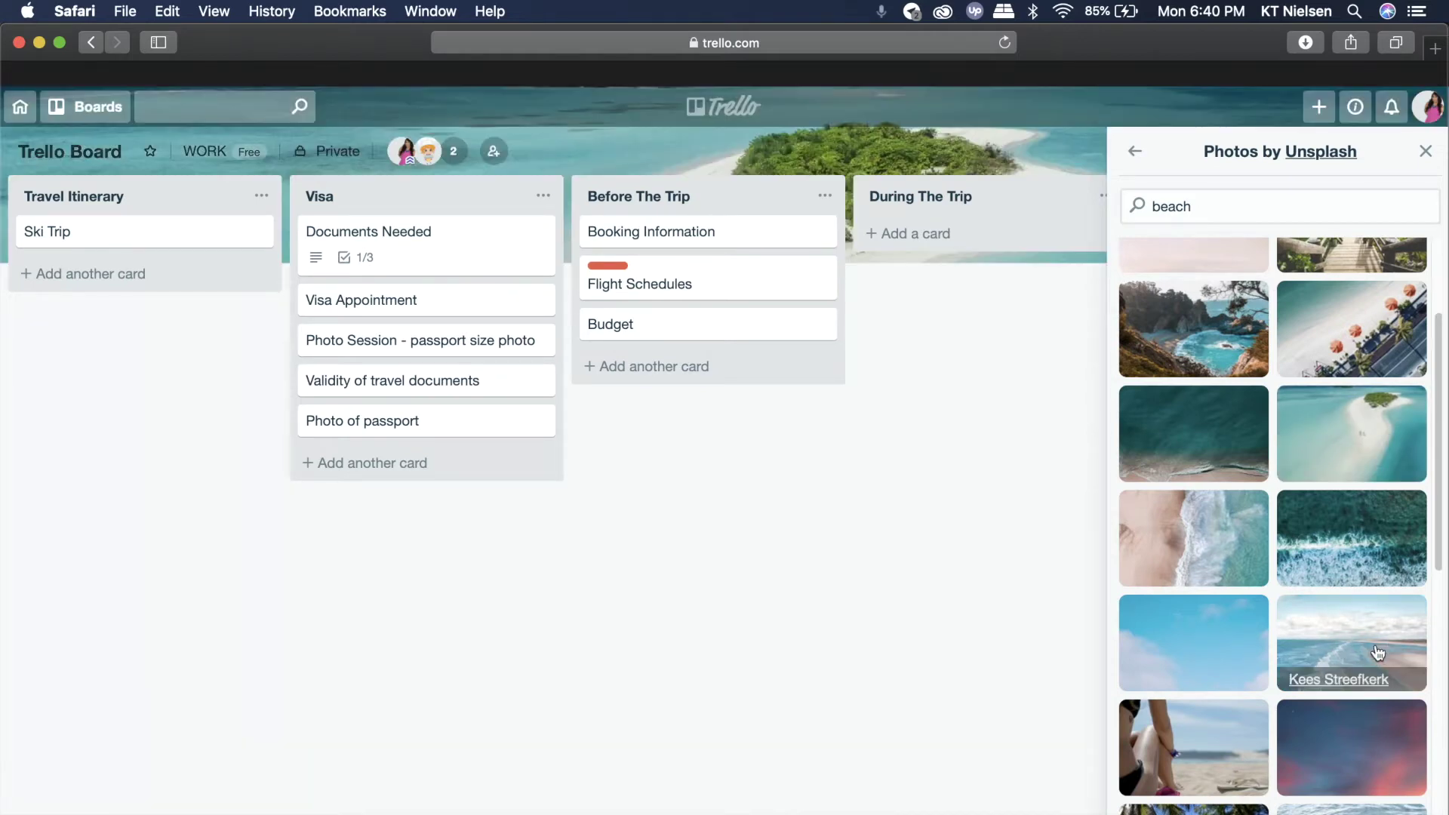
{"action": "left_click", "coordinate": [1378, 640]}
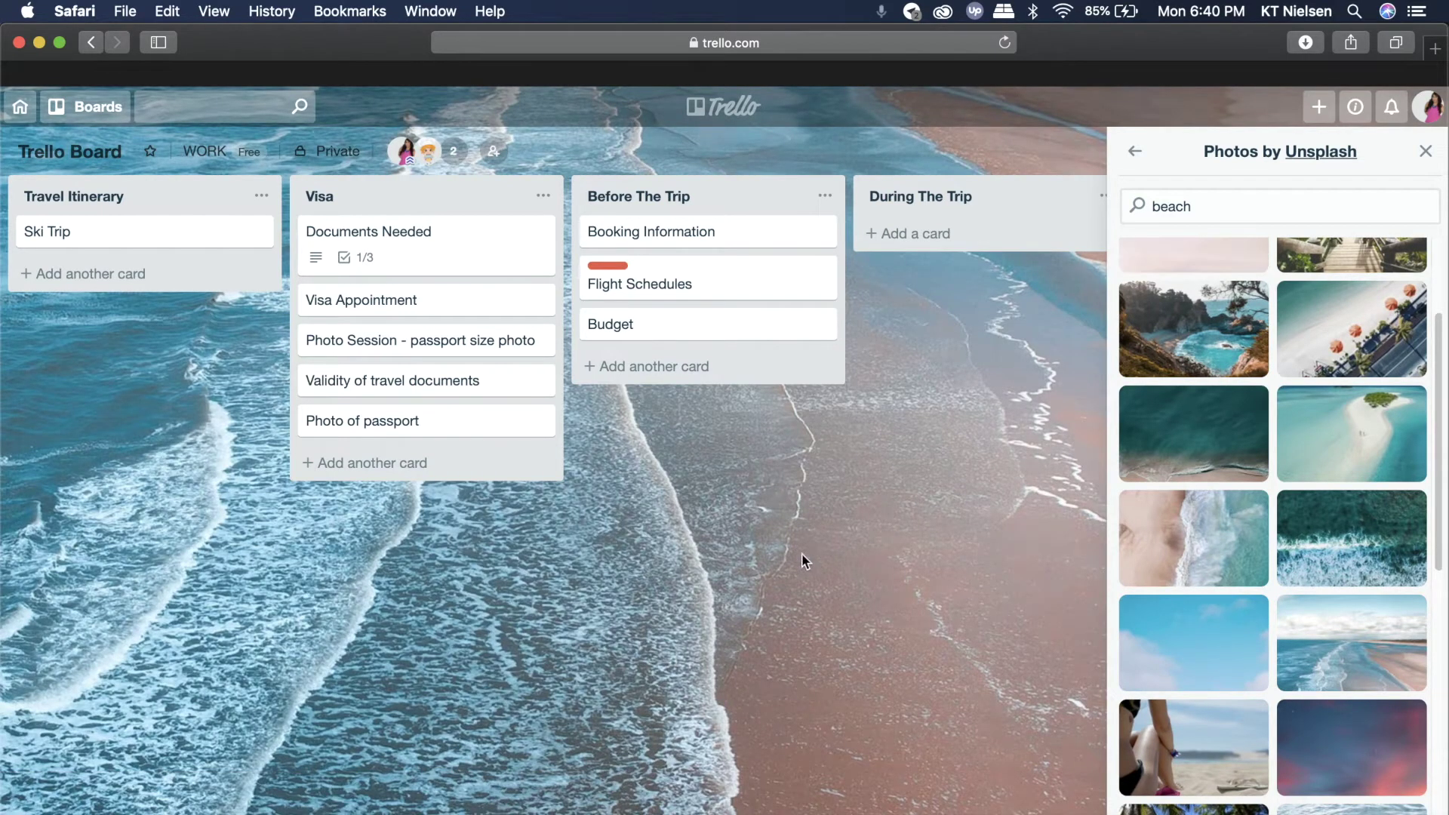
- Search photos for 'pastel' and set the tall palm-tree photo as the board background
{"action": "scroll", "coordinate": [1276, 453], "scroll_direction": "up", "scroll_amount": 3}
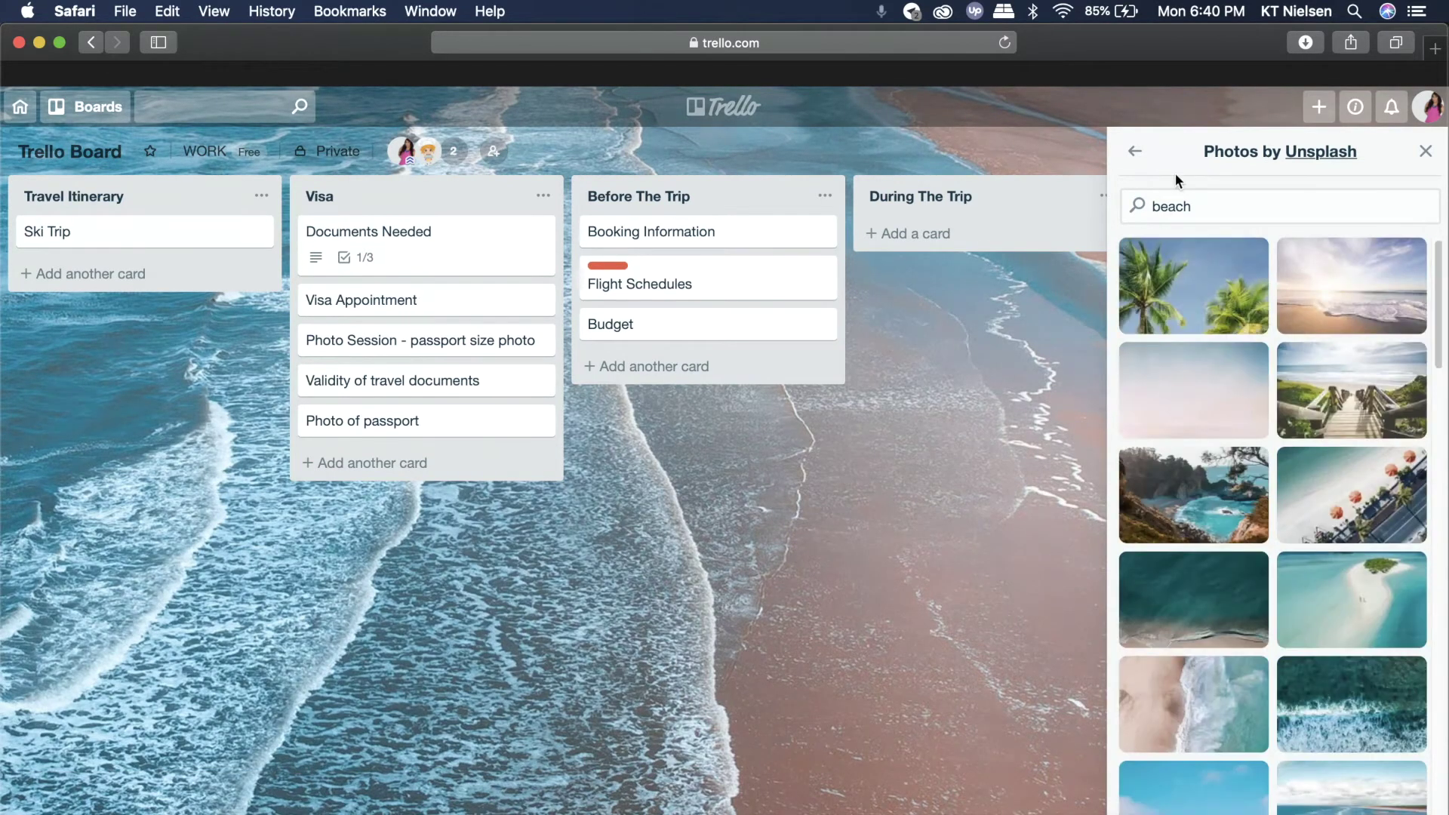
{"action": "left_click", "coordinate": [1193, 206]}
{"action": "left_click_drag", "start_coordinate": [1193, 205], "coordinate": [1107, 202]}
{"action": "key", "text": "BackSpace"}
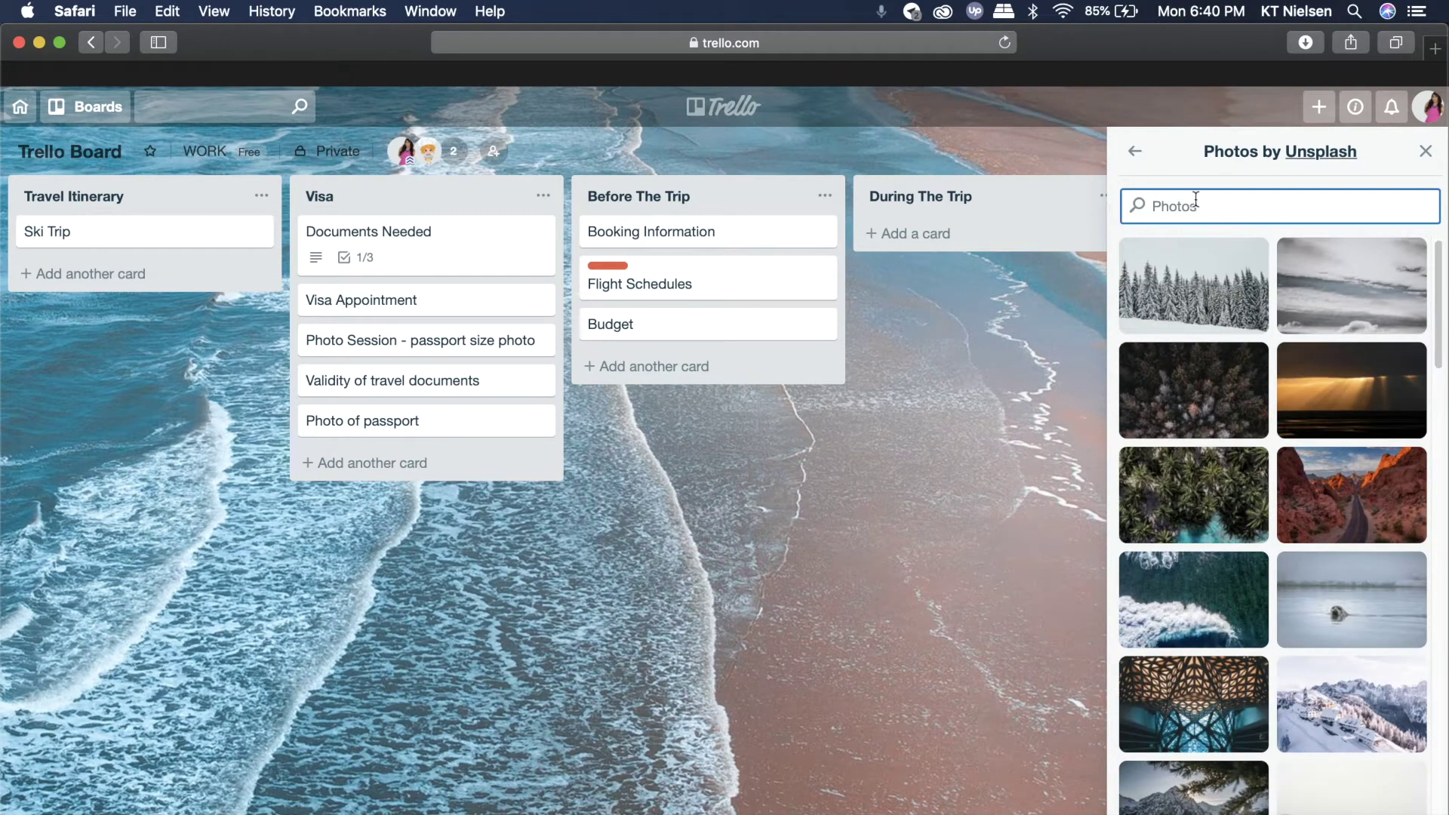
{"action": "type", "text": "pastel"}
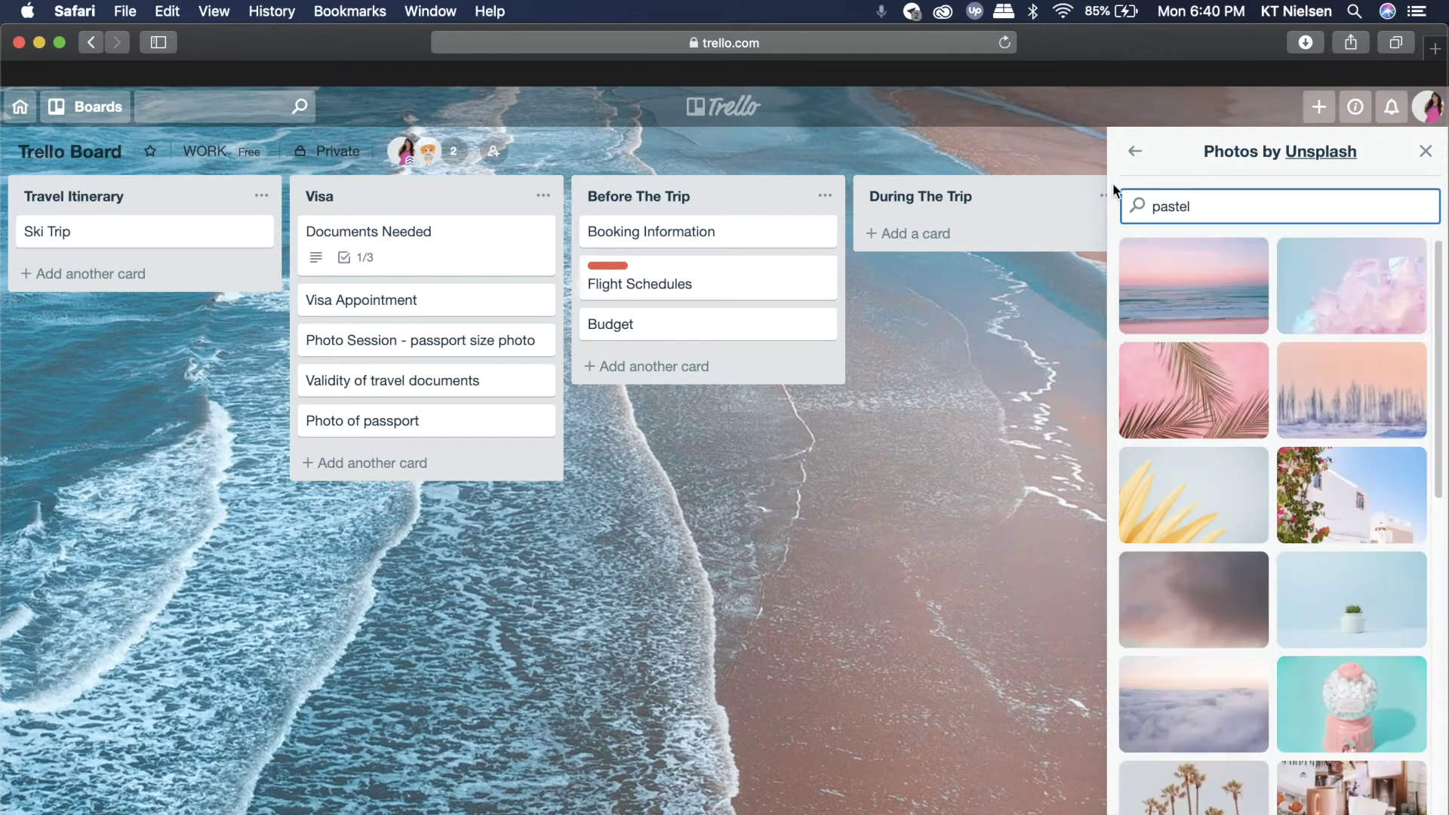
{"action": "scroll", "coordinate": [1366, 498], "scroll_direction": "down", "scroll_amount": 2}
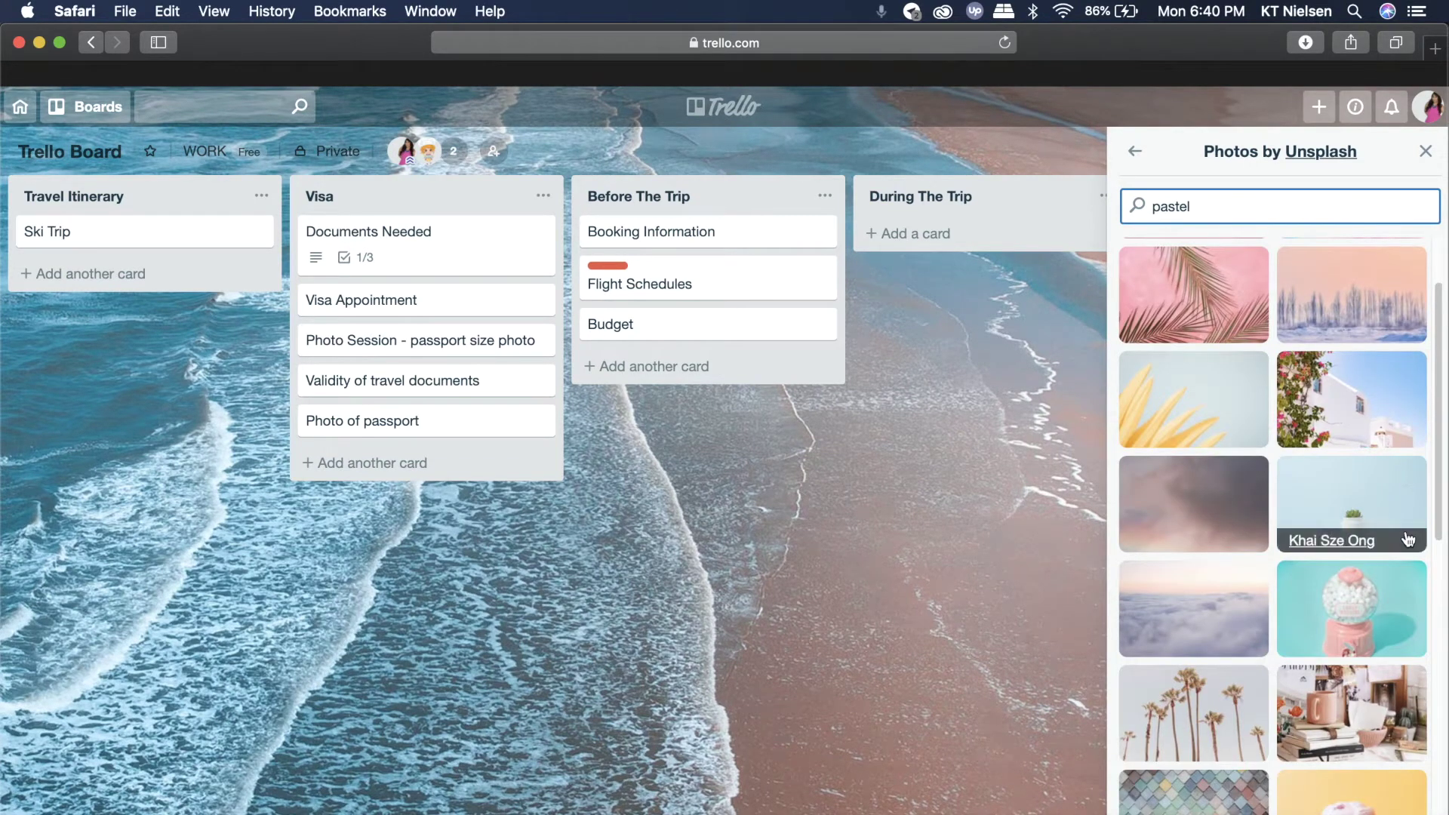
{"action": "scroll", "coordinate": [1407, 535], "scroll_direction": "down", "scroll_amount": 5}
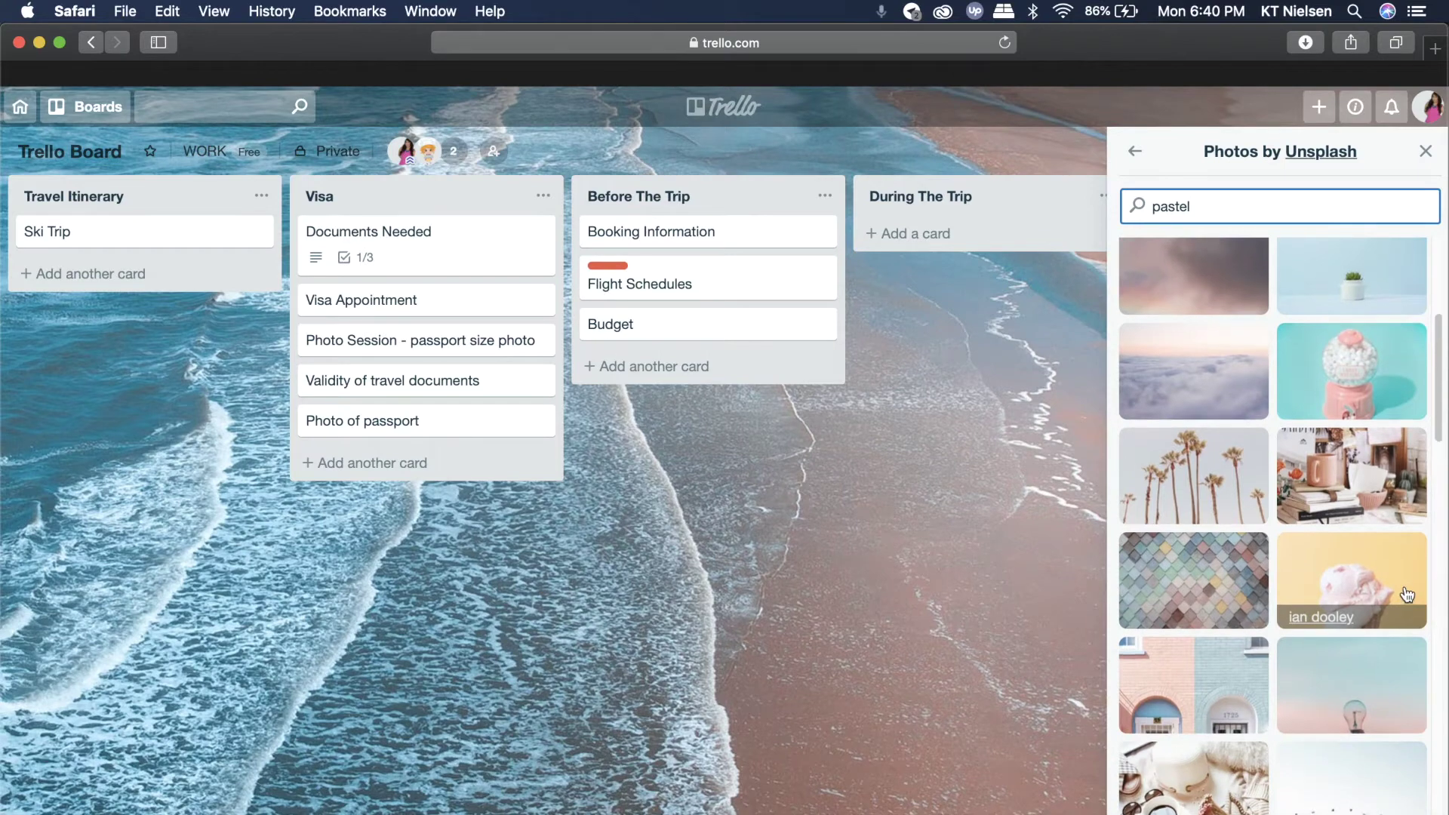
{"action": "scroll", "coordinate": [1404, 592], "scroll_direction": "up", "scroll_amount": 7}
{"action": "left_click", "coordinate": [1402, 593]}
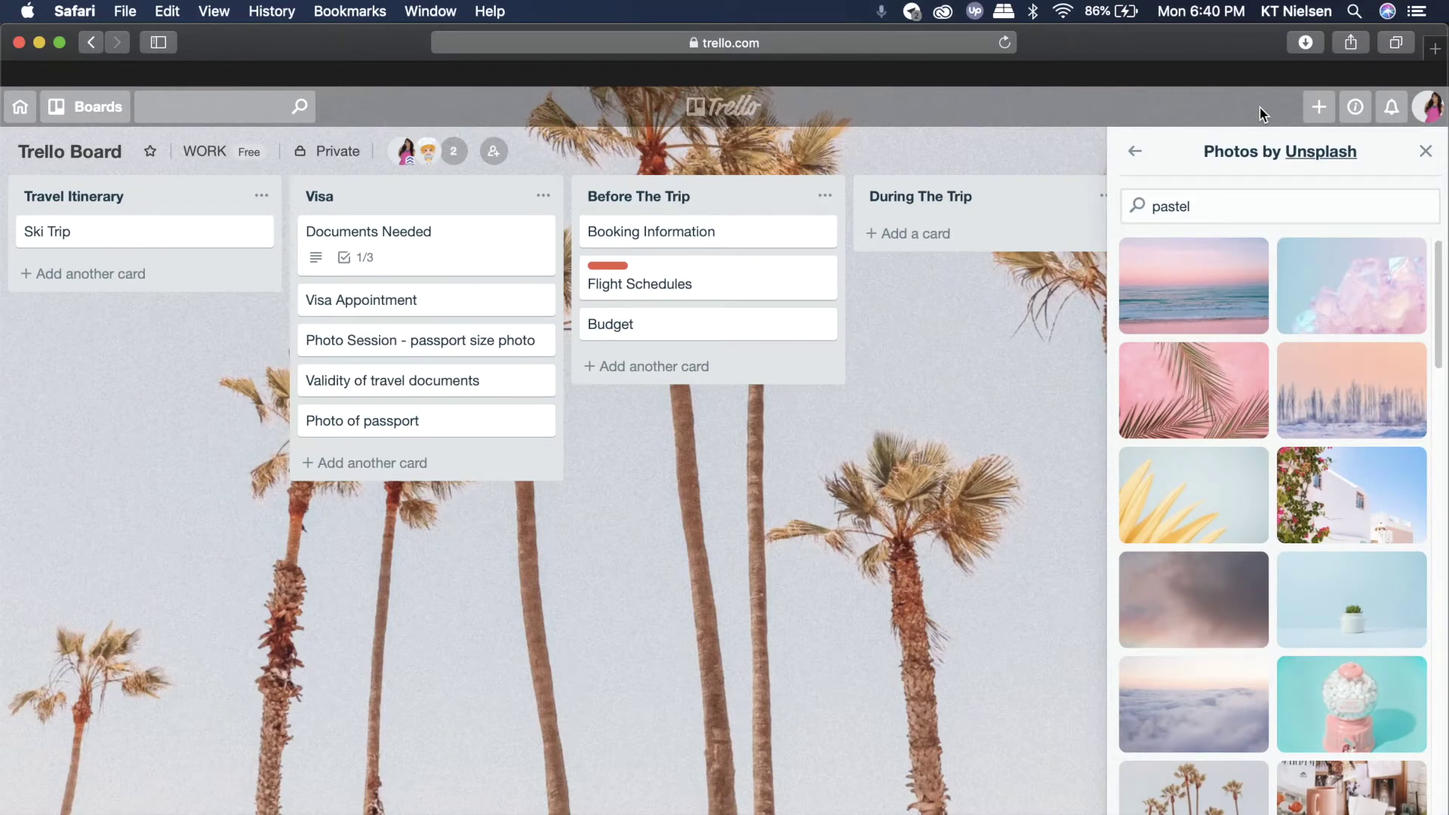
{"action": "left_click", "coordinate": [1134, 151]}
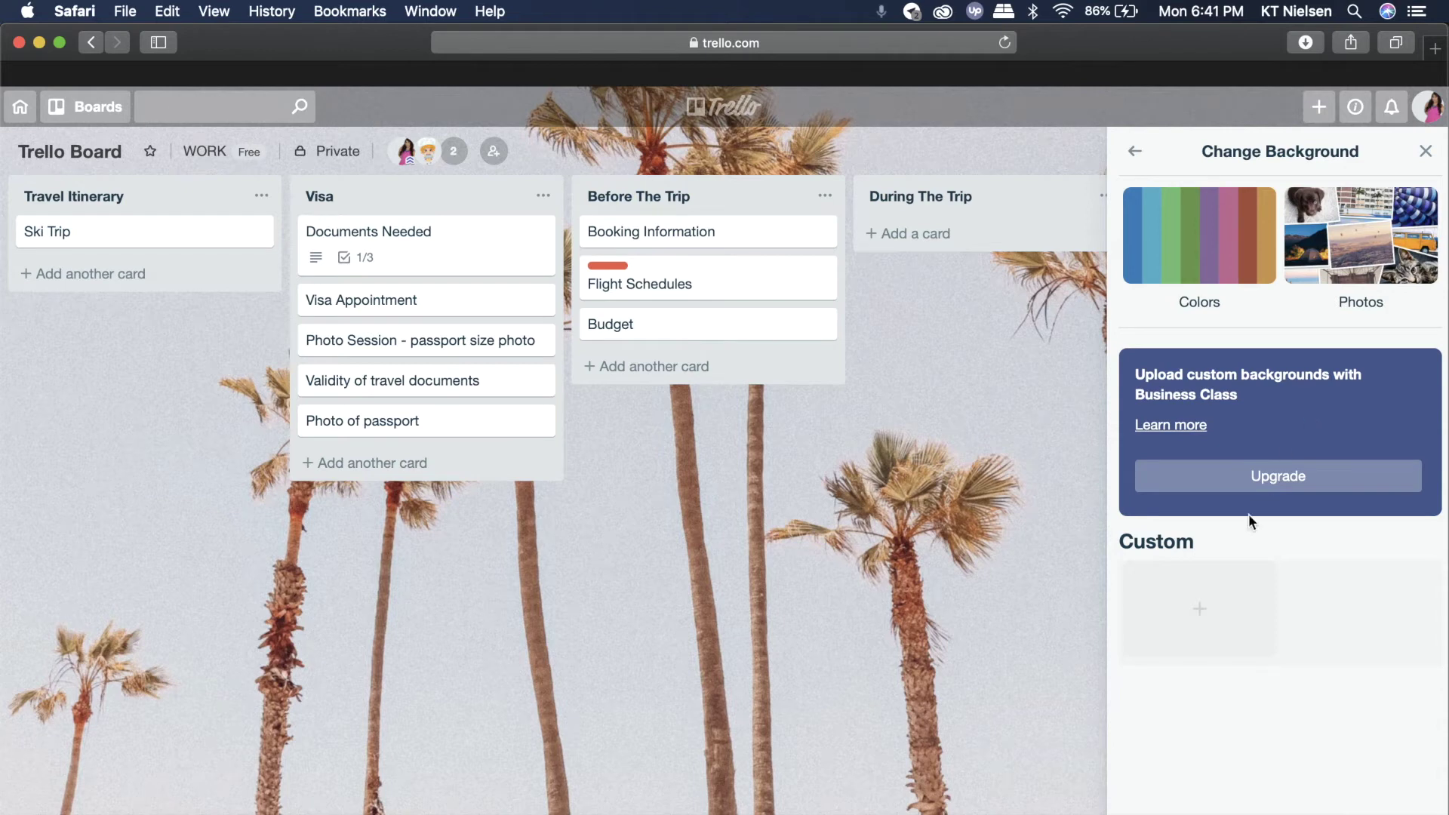
- Close the background panel, check Trello's info tips and account menu, then open a new tab
{"action": "key", "text": "Escape"}
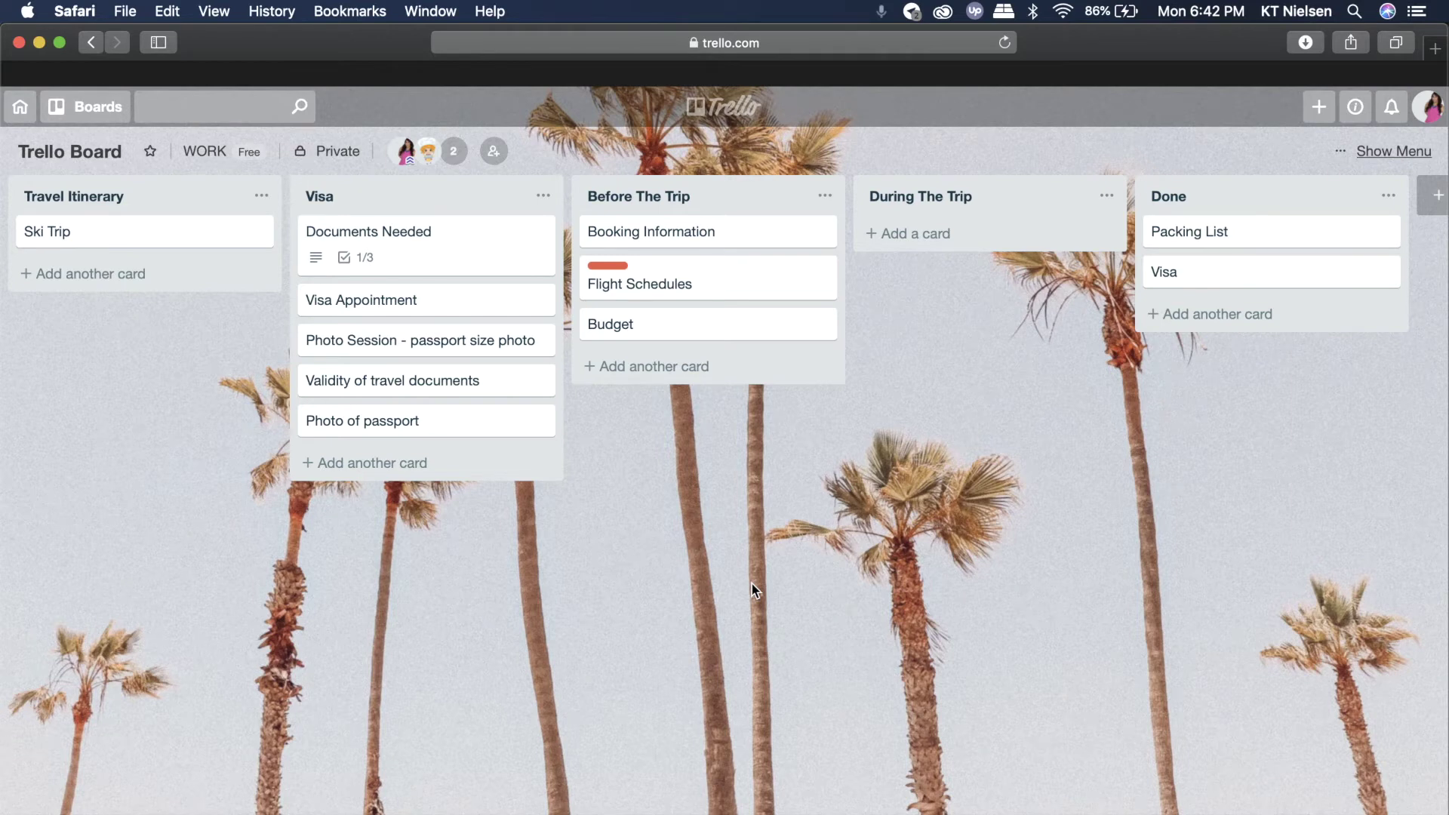
{"action": "left_click", "coordinate": [1356, 108]}
{"action": "left_click", "coordinate": [1437, 109]}
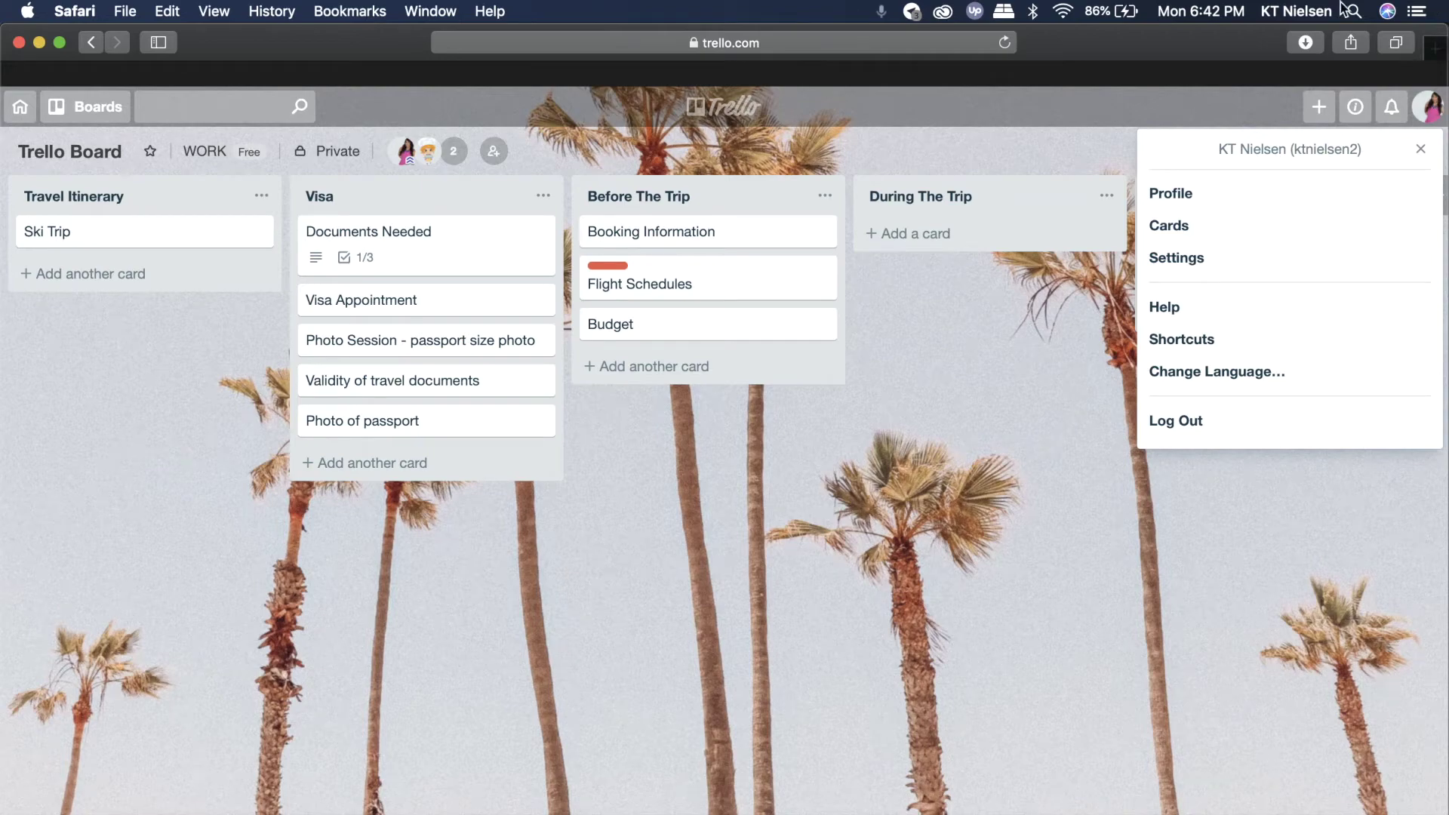
{"action": "left_click", "coordinate": [1435, 49]}
- Google 'trello gold' and open the official Trello Gold page from the results
{"action": "left_click", "coordinate": [642, 174]}
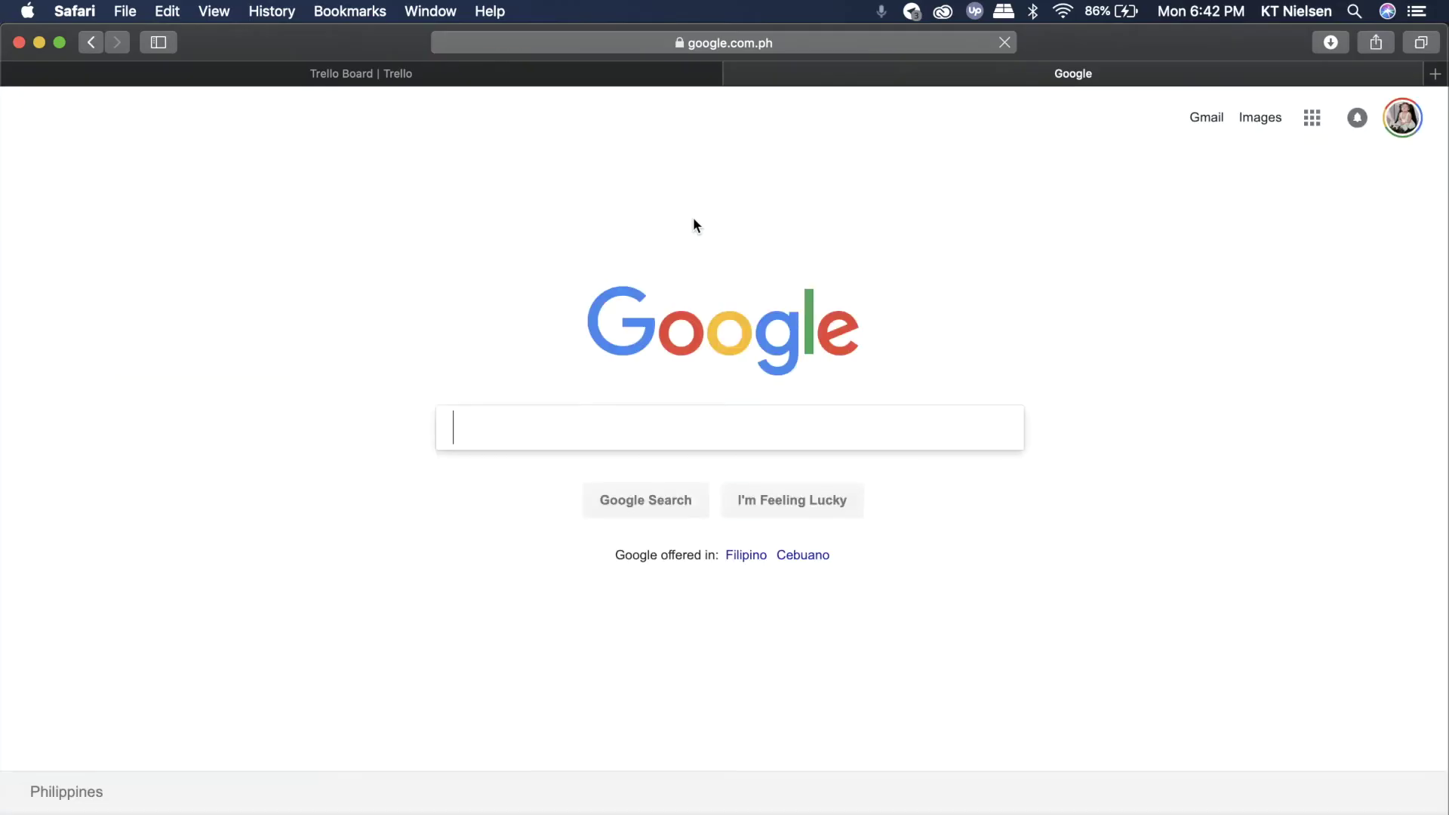
{"action": "left_click", "coordinate": [612, 421]}
{"action": "type", "text": "trello"}
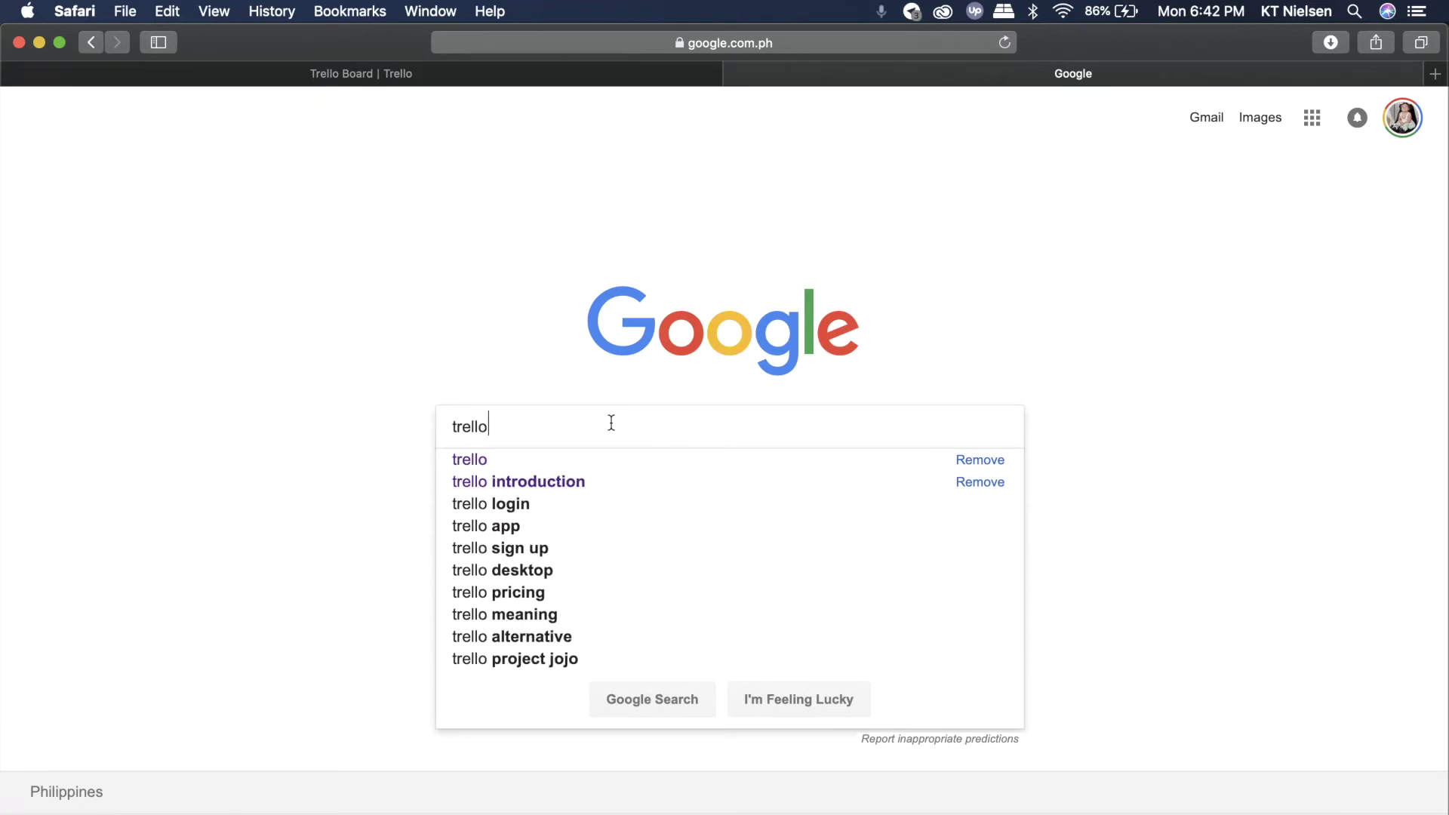
{"action": "type", "text": " gold"}
{"action": "key", "text": "Return"}
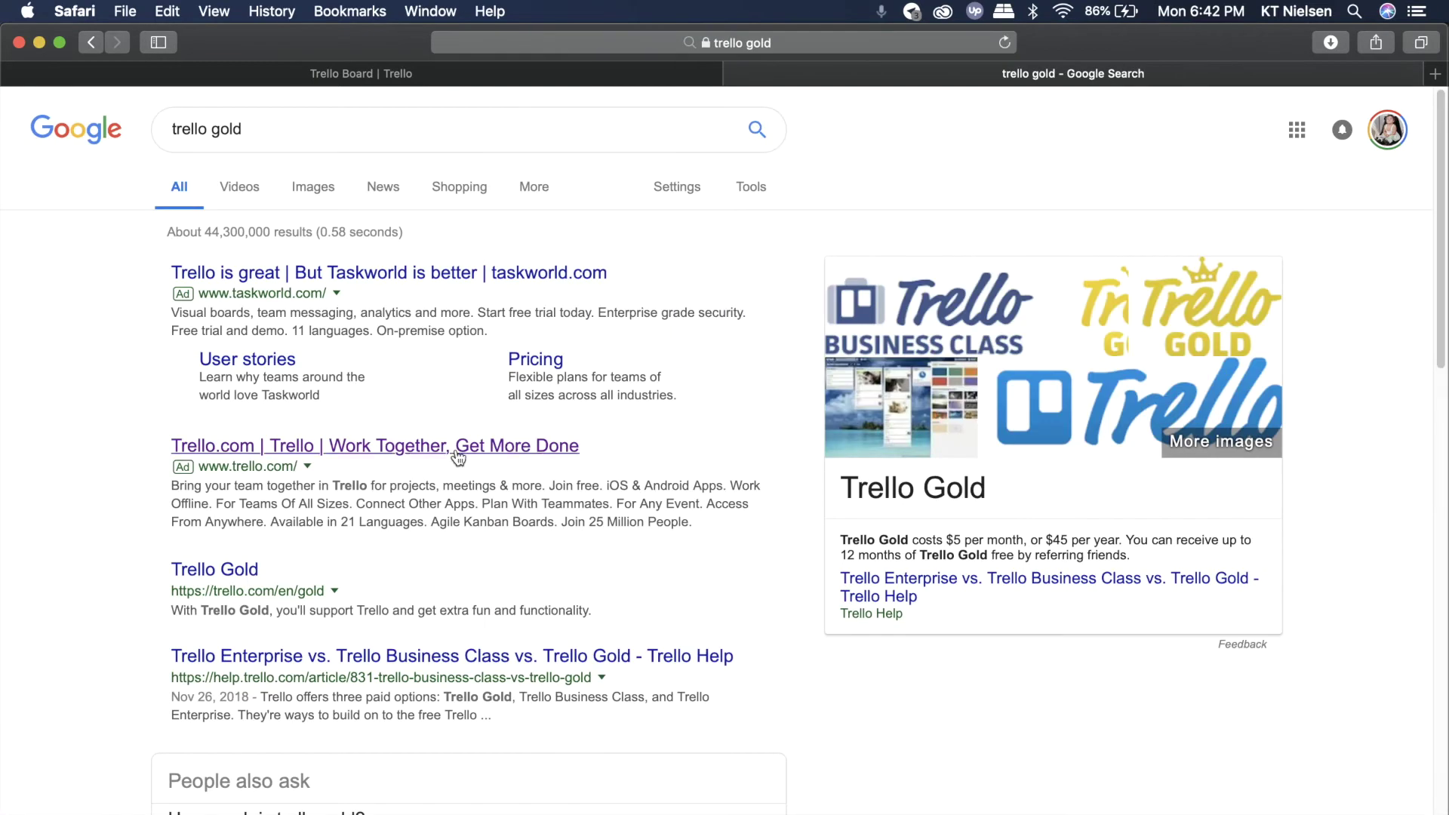
{"action": "scroll", "coordinate": [428, 527], "scroll_direction": "down", "scroll_amount": 3}
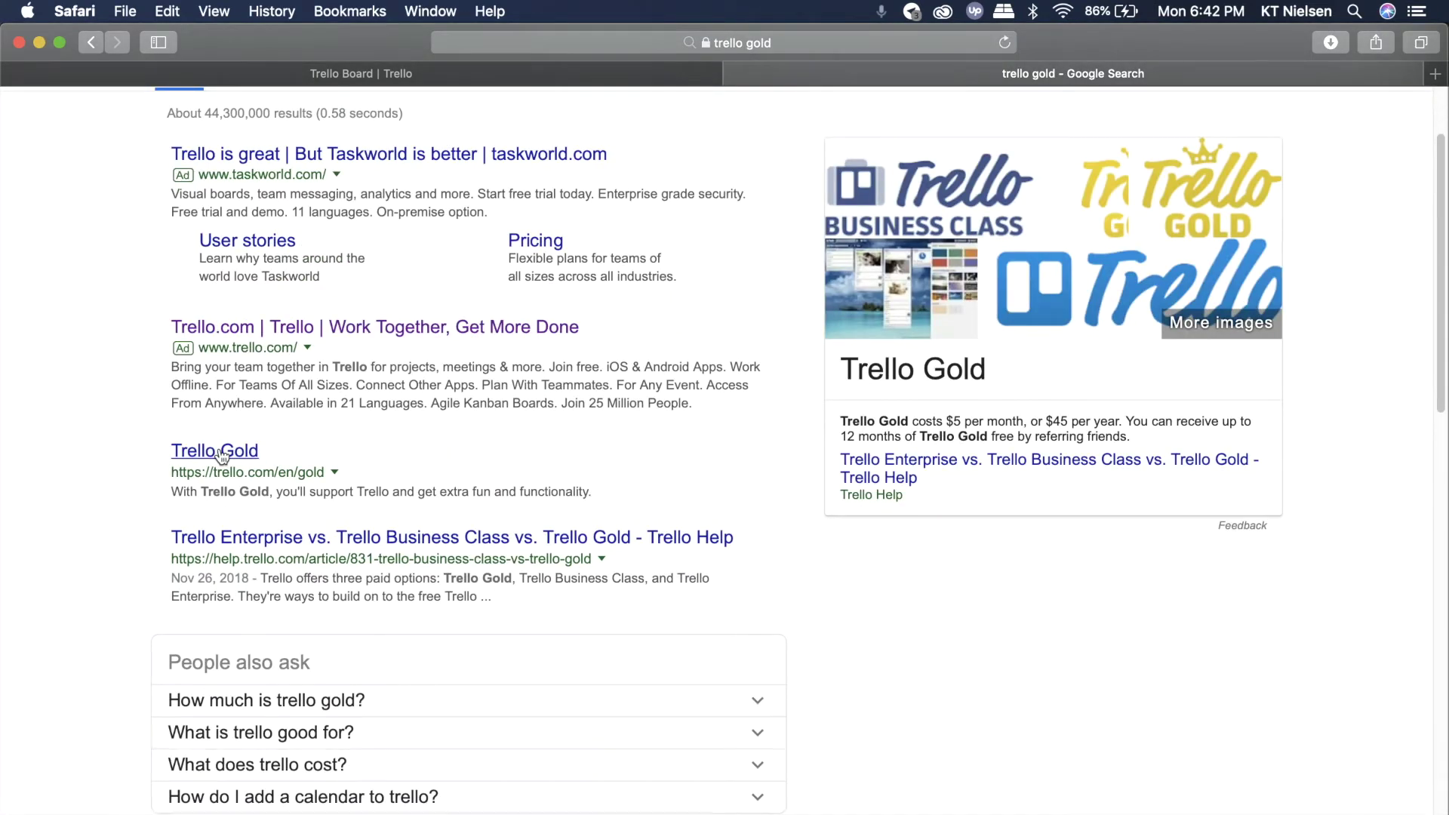
{"action": "left_click", "coordinate": [218, 453]}
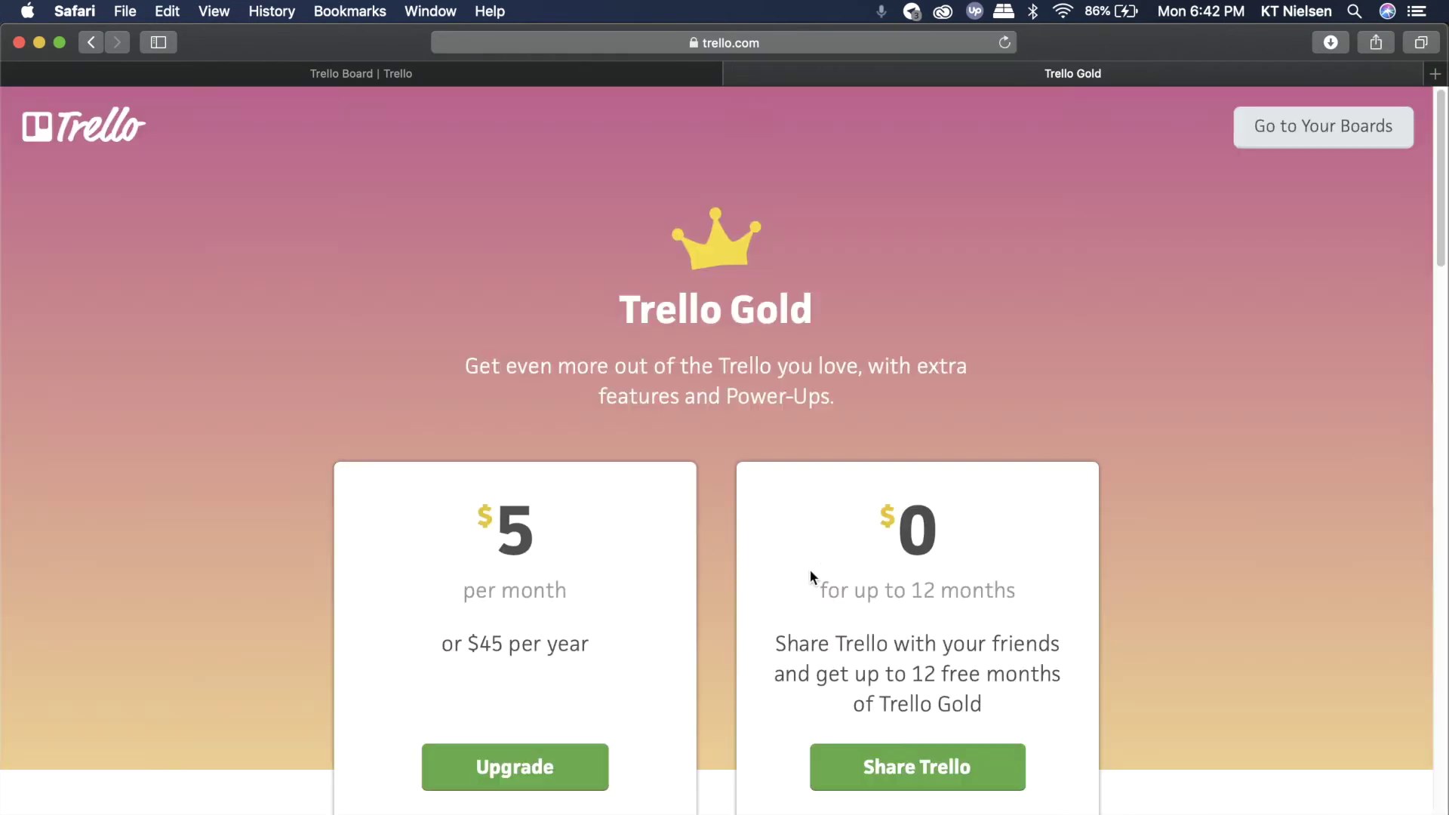
- Scroll past the $5 monthly / $45 yearly pricing to the What's in the box comparison
{"action": "scroll", "coordinate": [1117, 613], "scroll_direction": "down", "scroll_amount": 3}
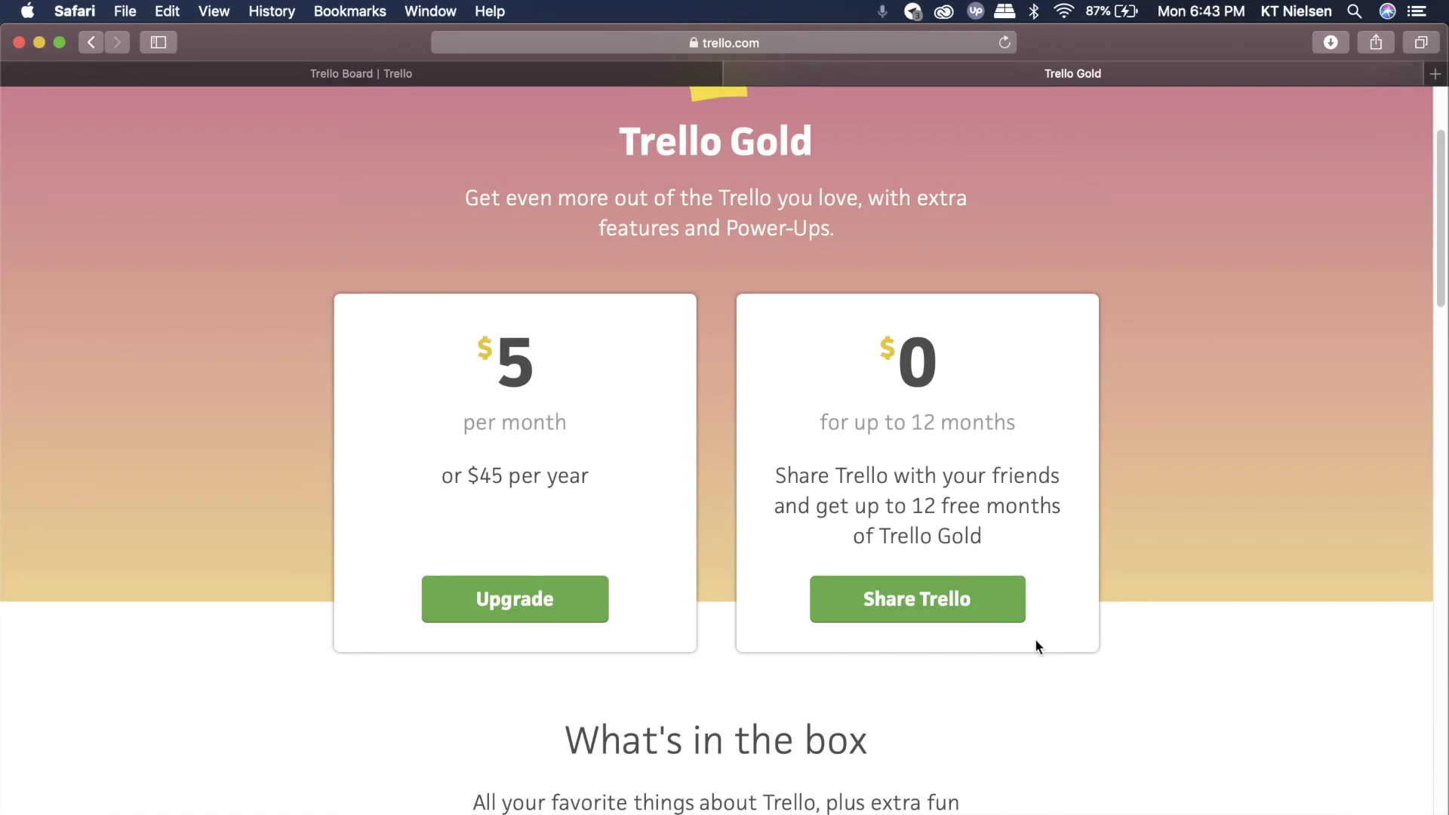
{"action": "scroll", "coordinate": [1035, 645], "scroll_direction": "down", "scroll_amount": 5}
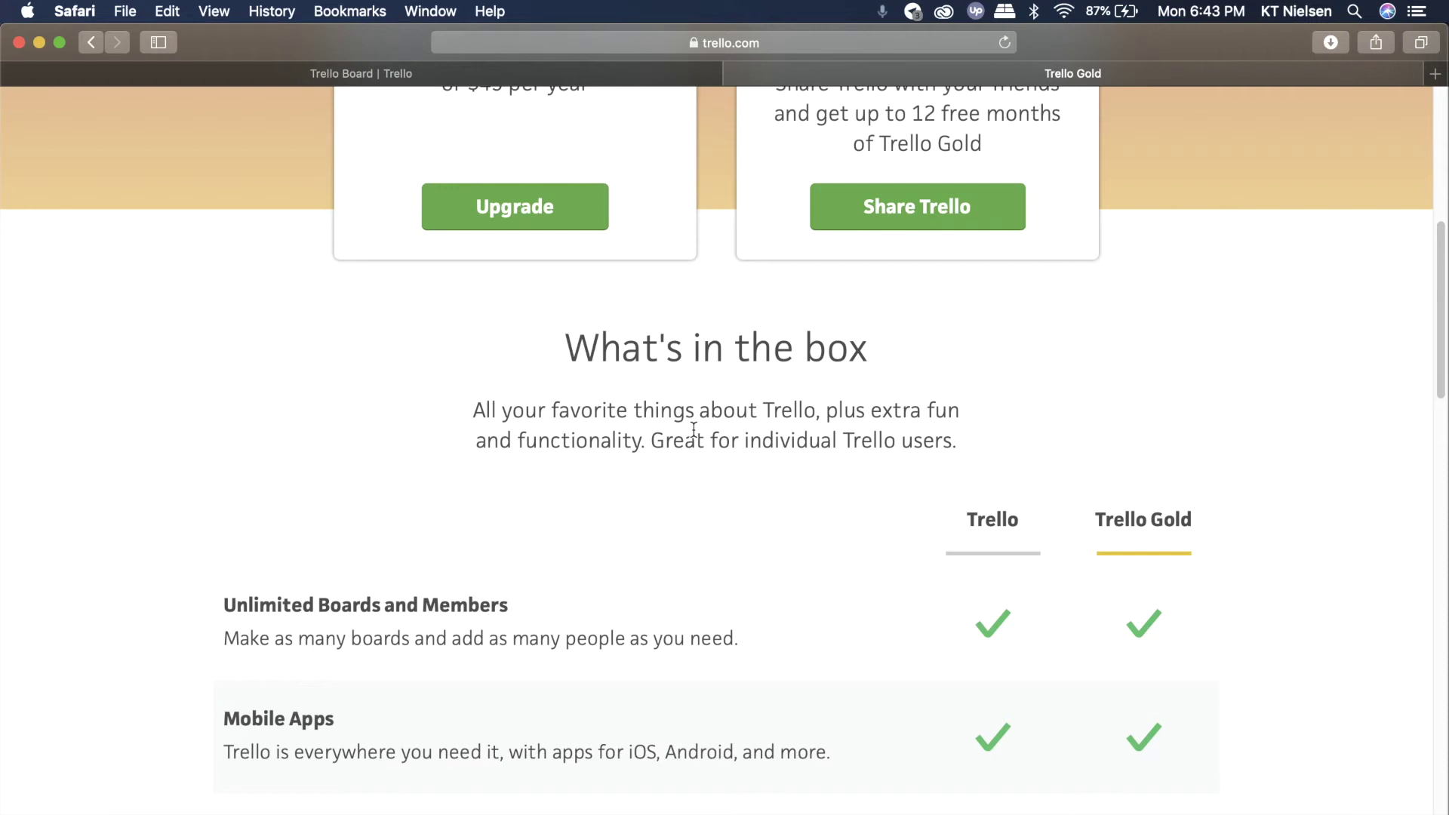
- Scroll through the Trello vs Trello Gold table to Saved Searches and the Even Better as a Team banner
{"action": "scroll", "coordinate": [694, 431], "scroll_direction": "down", "scroll_amount": 3}
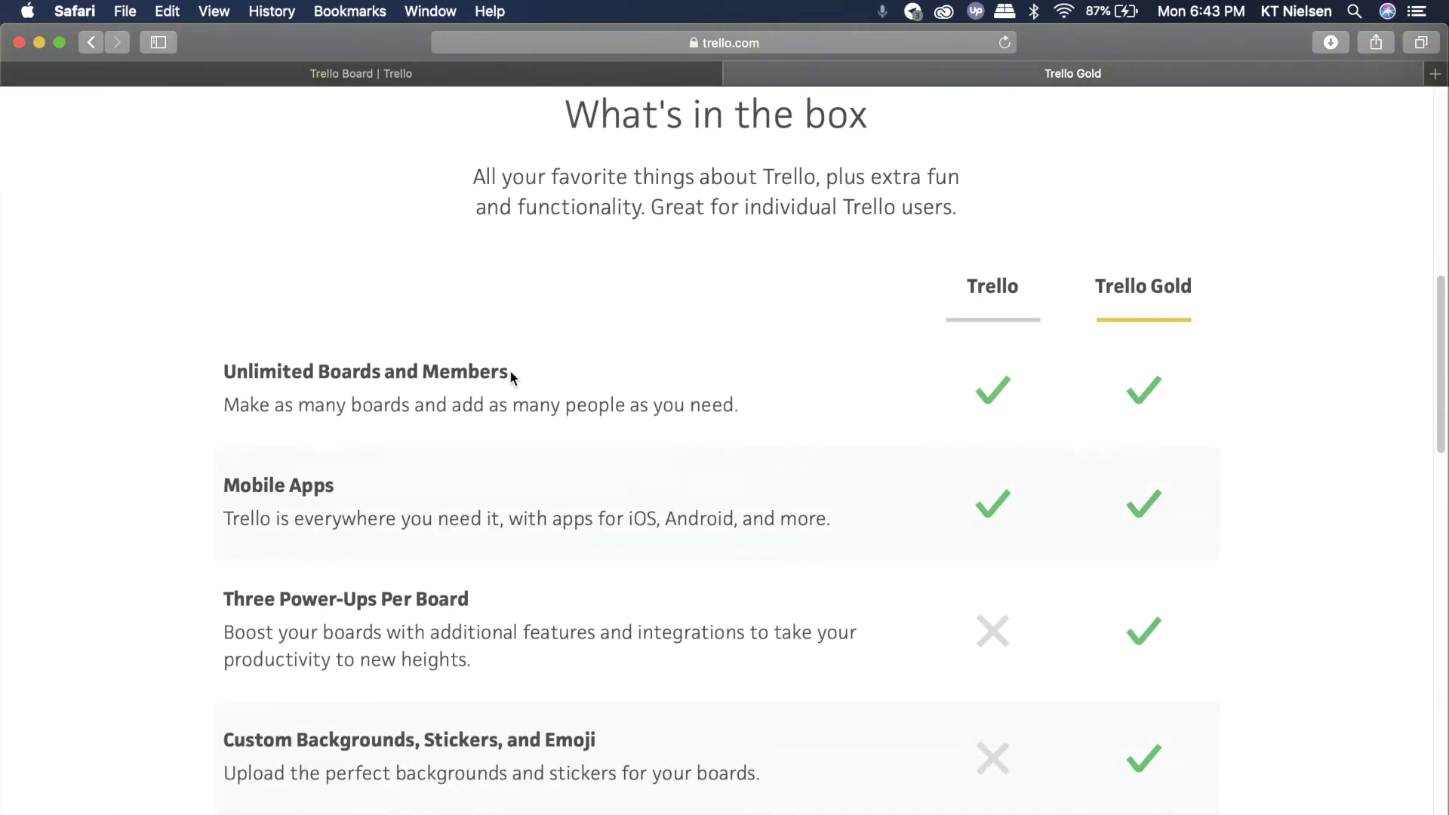
{"action": "scroll", "coordinate": [511, 377], "scroll_direction": "down", "scroll_amount": 1}
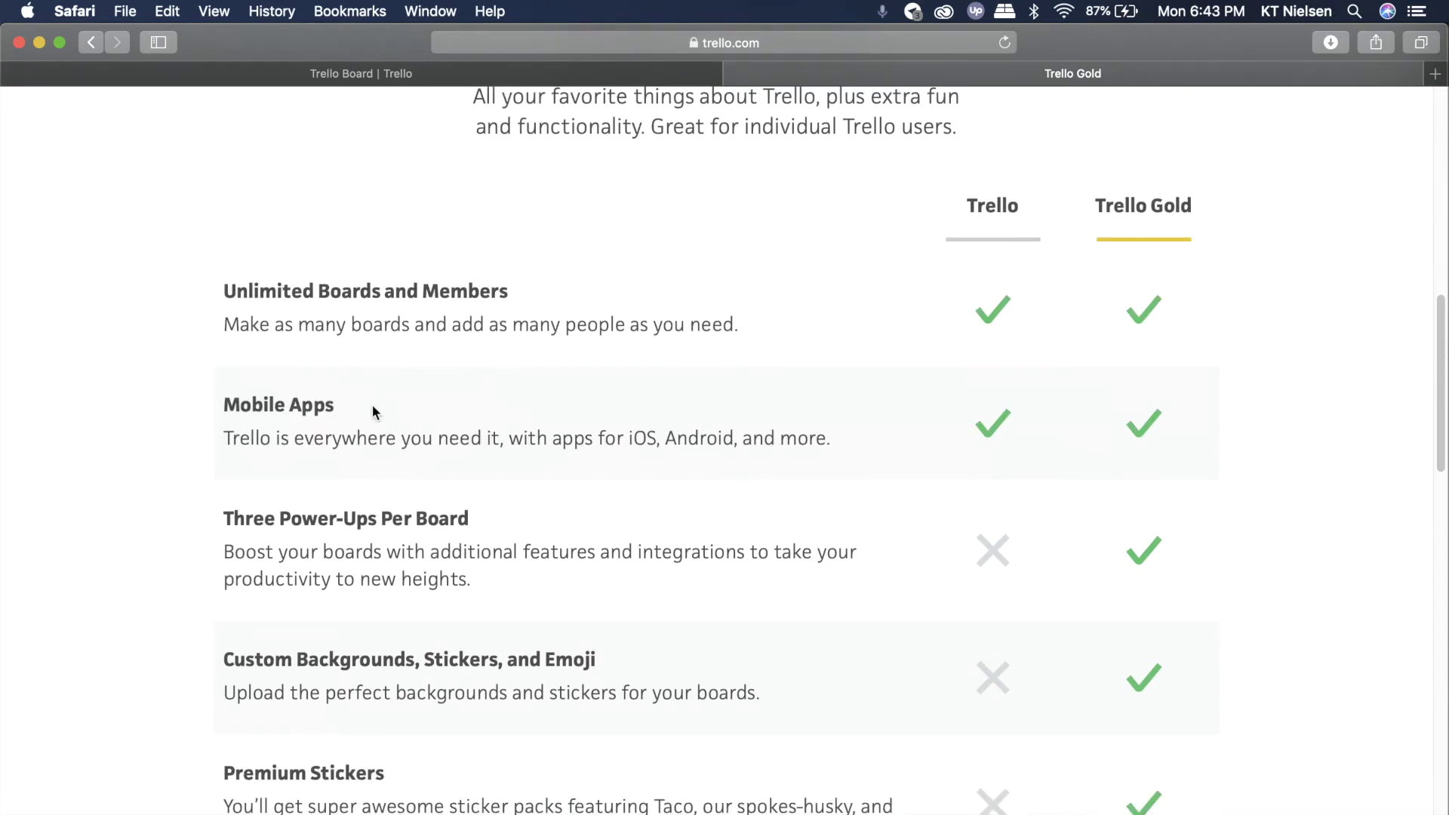
{"action": "scroll", "coordinate": [372, 408], "scroll_direction": "down", "scroll_amount": 1}
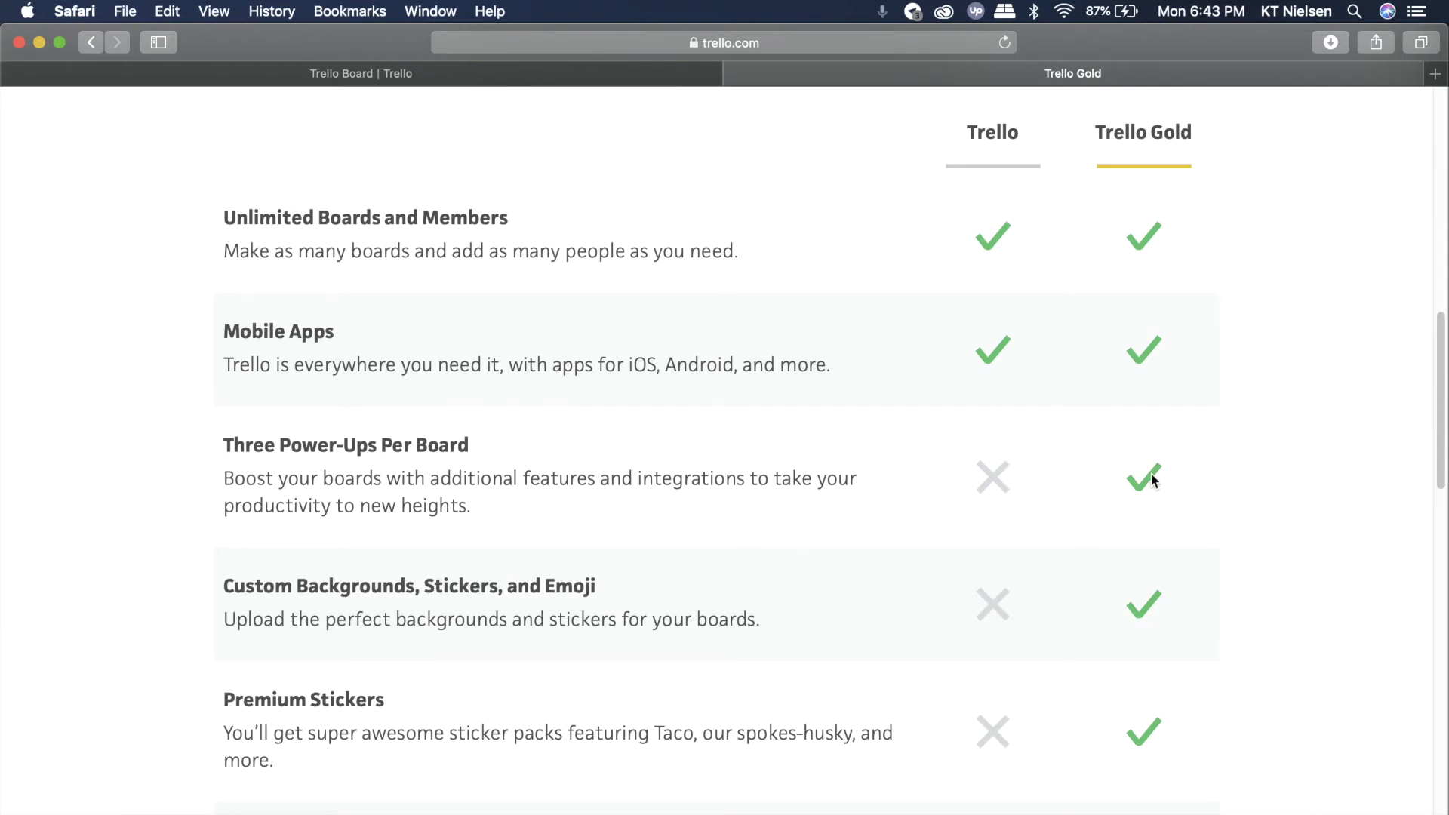
{"action": "scroll", "coordinate": [261, 507], "scroll_direction": "down", "scroll_amount": 1}
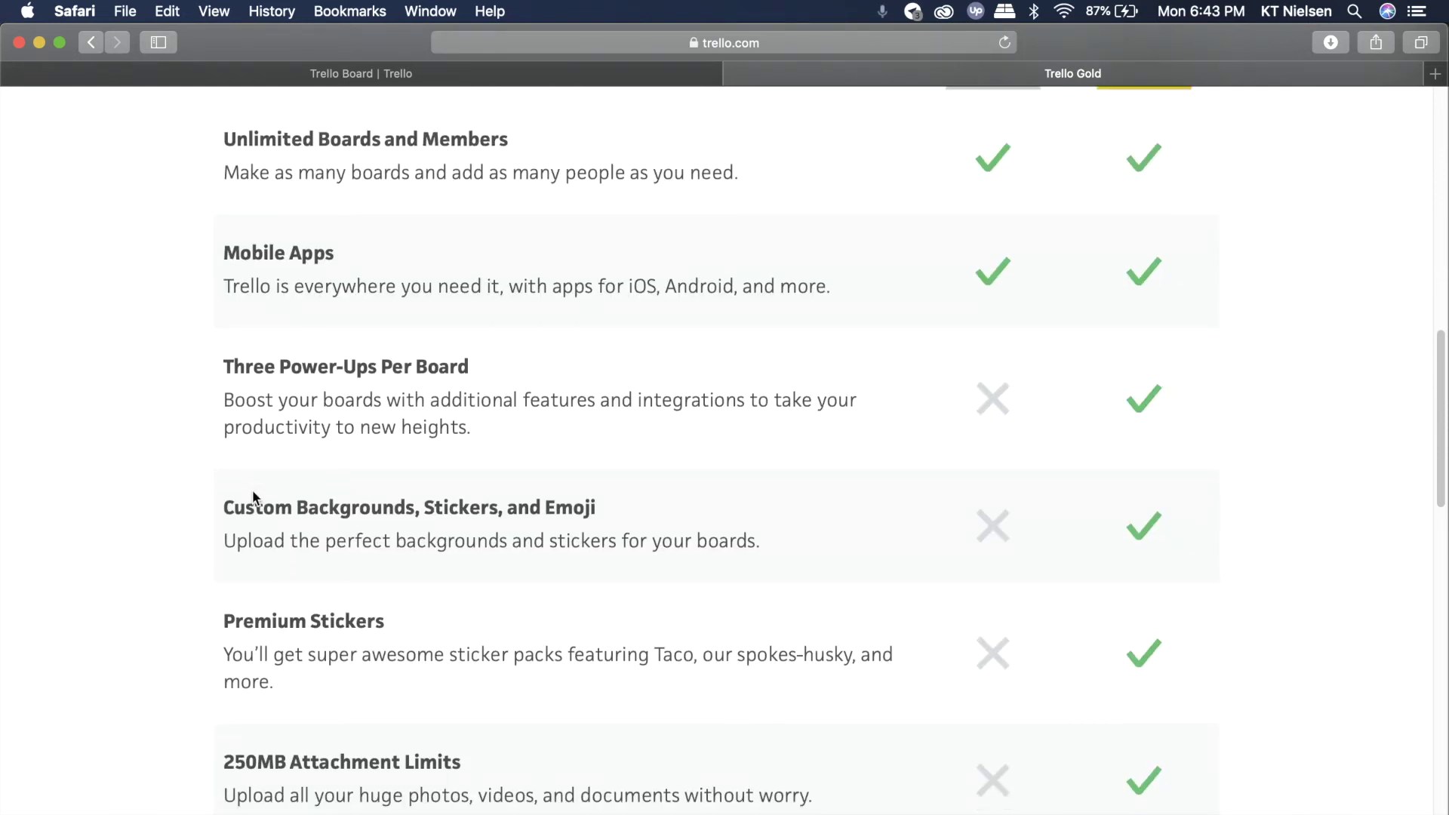
{"action": "scroll", "coordinate": [220, 472], "scroll_direction": "down", "scroll_amount": 1}
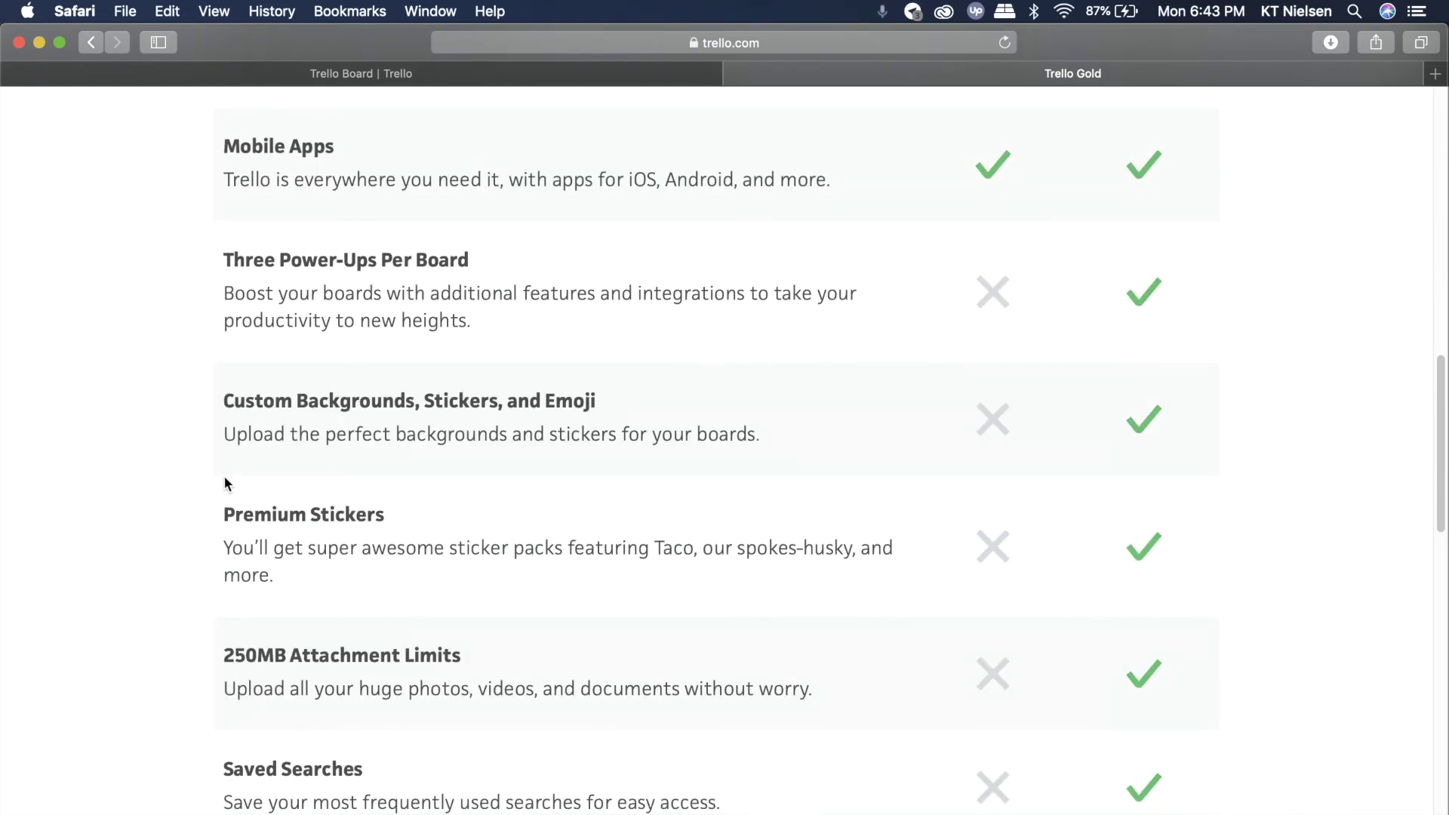
{"action": "scroll", "coordinate": [224, 477], "scroll_direction": "down", "scroll_amount": 1}
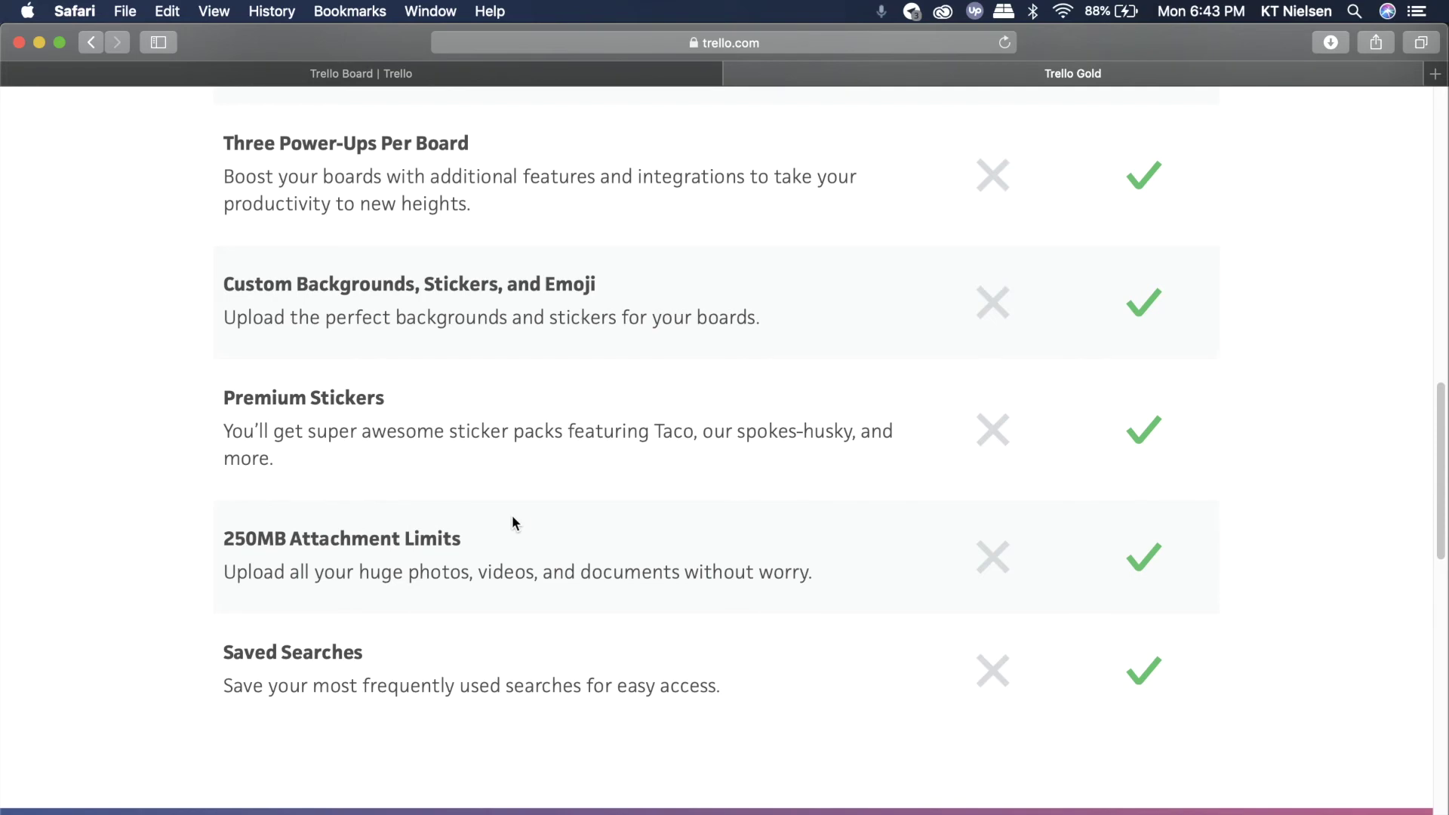
{"action": "scroll", "coordinate": [528, 532], "scroll_direction": "down", "scroll_amount": 5}
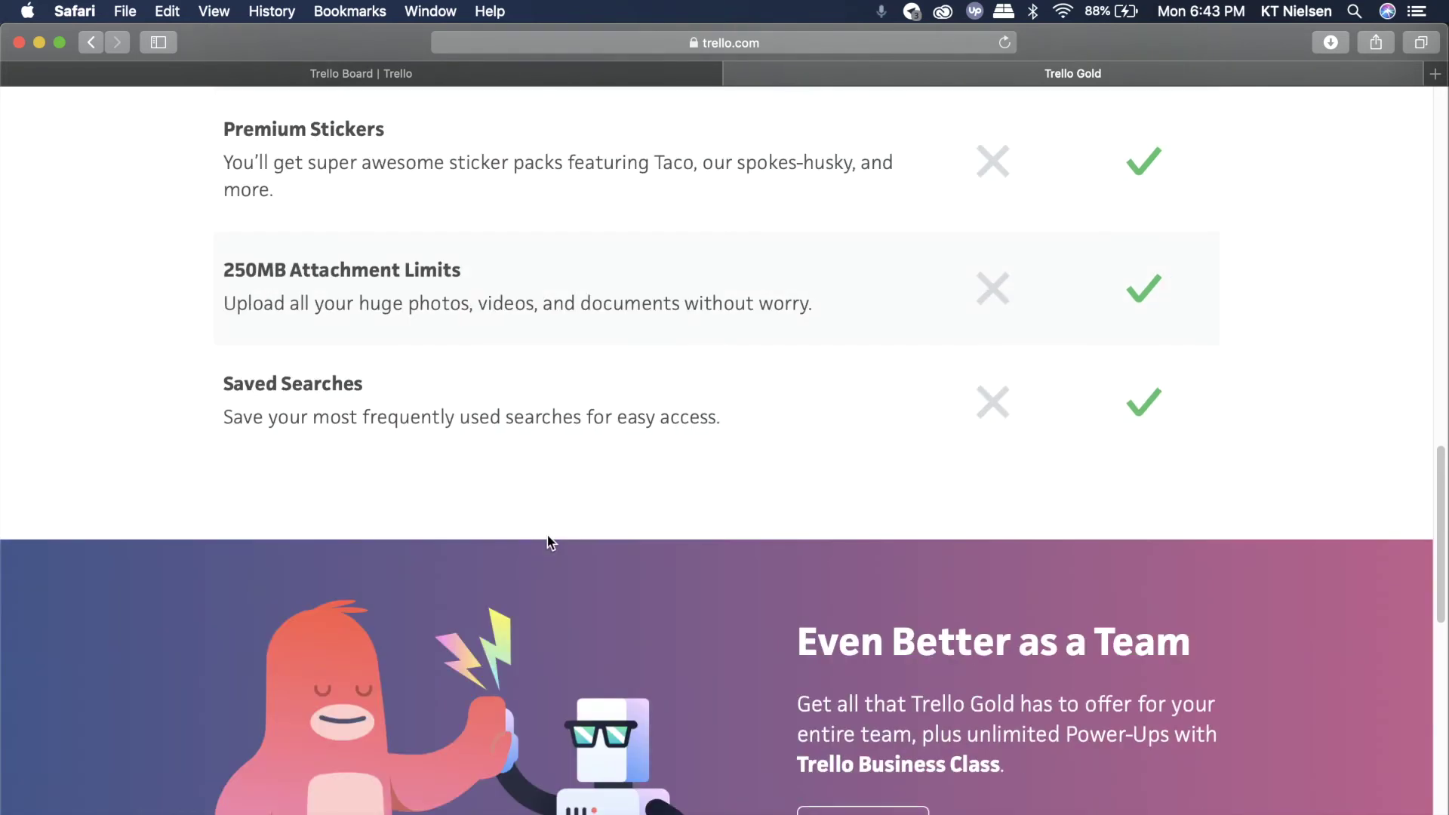
- Scroll to the page footer, then back up toward the $5 monthly and free-sharing offers
{"action": "scroll", "coordinate": [555, 548], "scroll_direction": "down", "scroll_amount": 4}
{"action": "scroll", "coordinate": [553, 541], "scroll_direction": "down", "scroll_amount": 5}
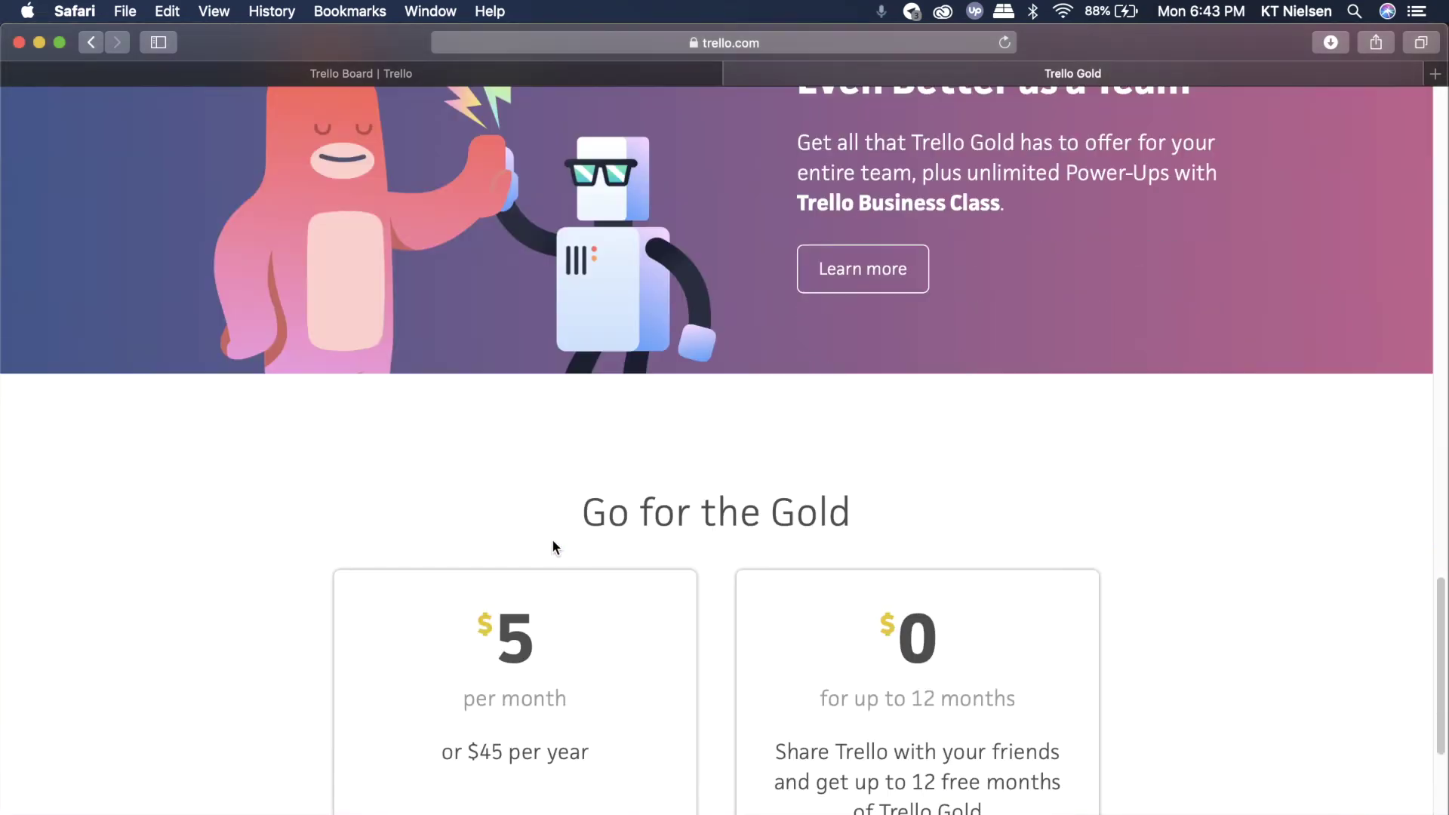
{"action": "scroll", "coordinate": [554, 546], "scroll_direction": "down", "scroll_amount": 6}
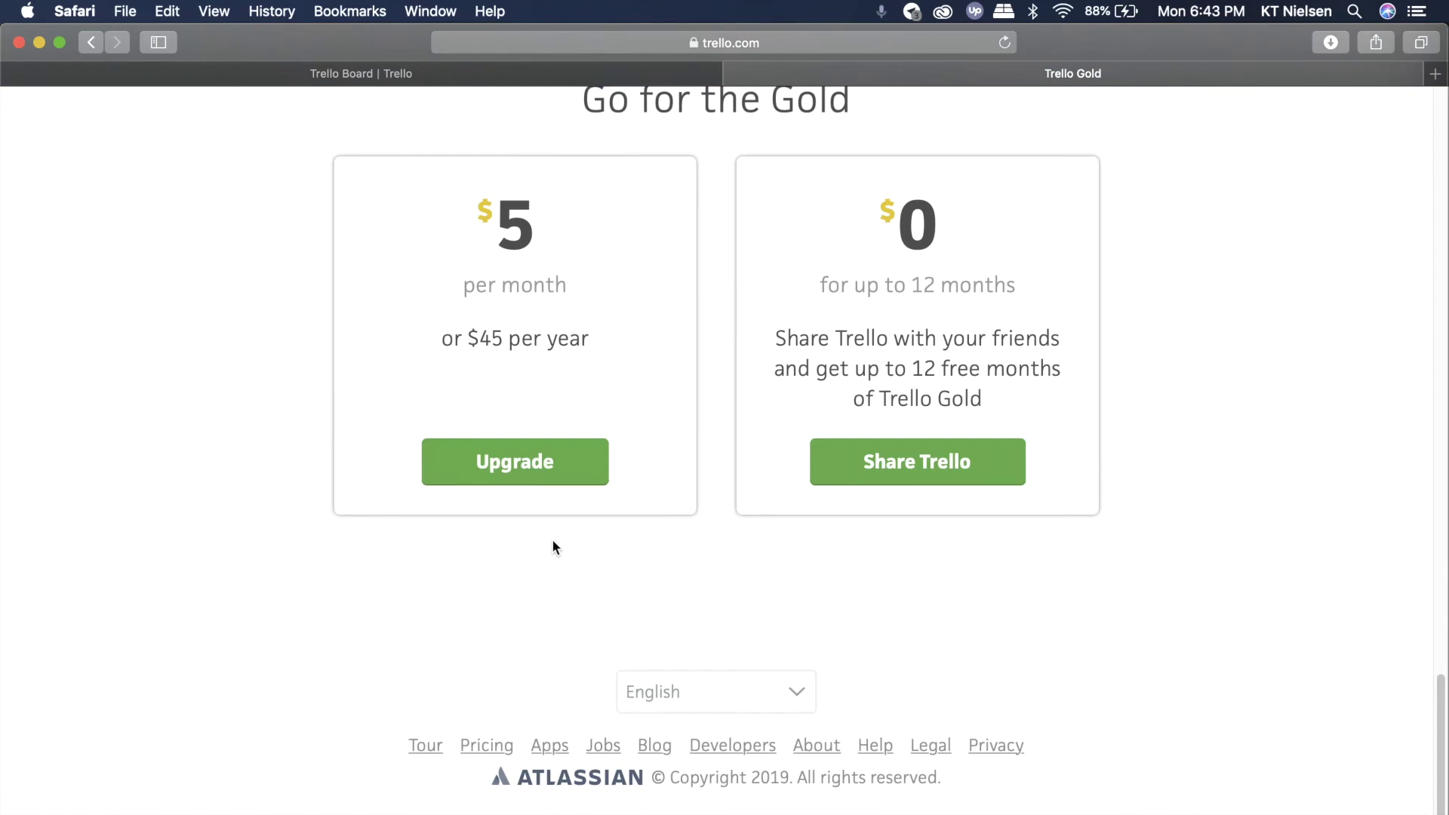
{"action": "scroll", "coordinate": [553, 544], "scroll_direction": "up", "scroll_amount": 20}
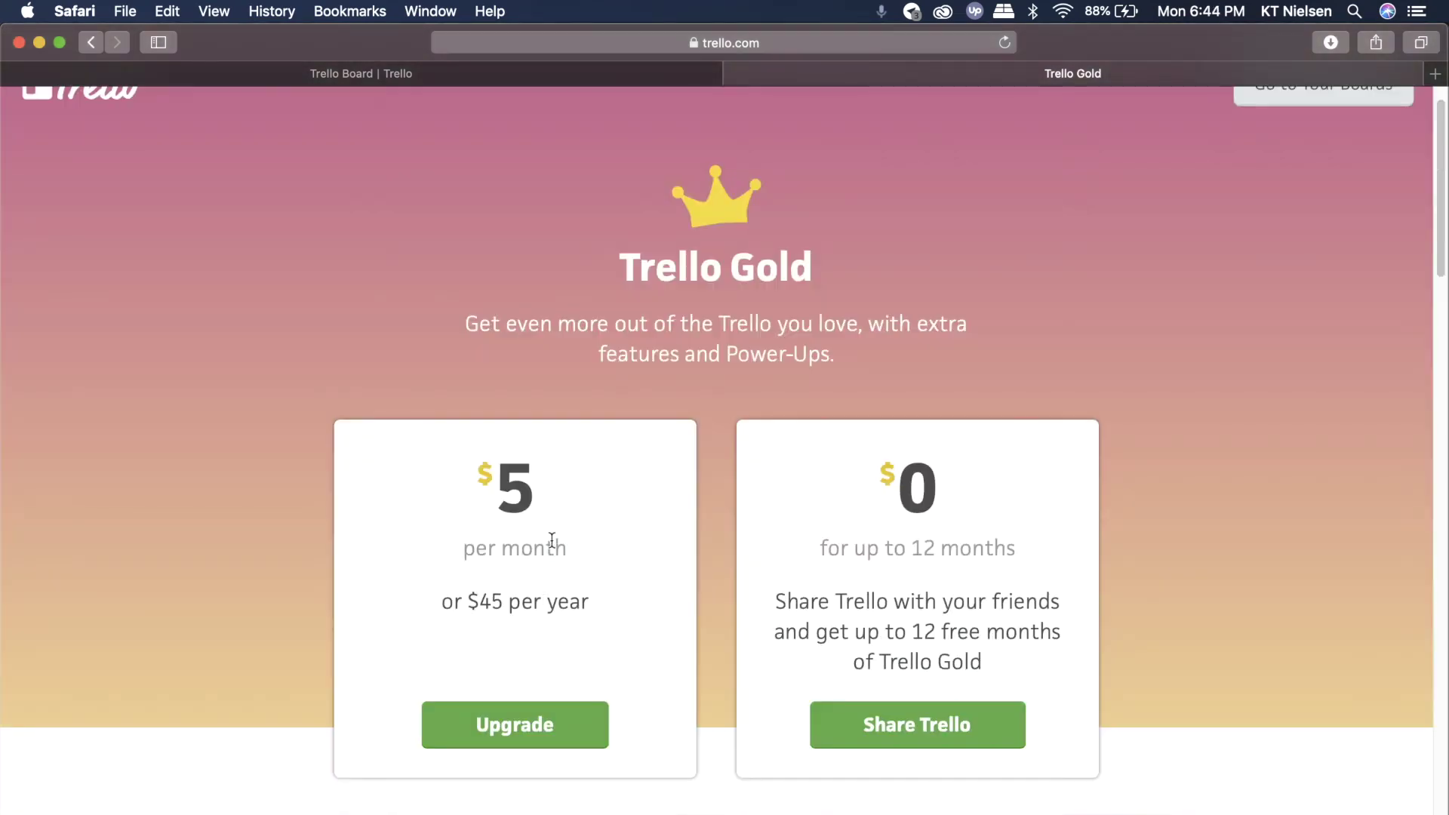